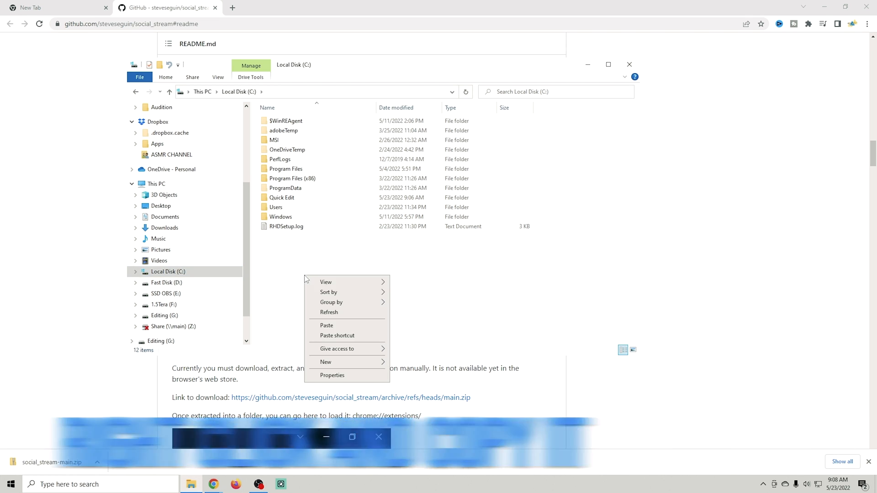
Step: Paste the copied social_stream-main folder into the root of Local Disk (C:) and return to the browser
{"action": "left_click", "coordinate": [340, 325]}
{"action": "left_click", "coordinate": [65, 174]}
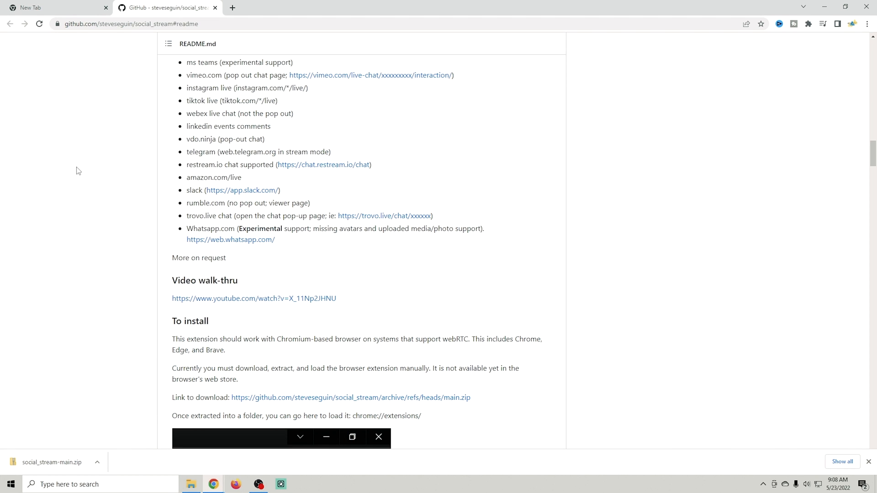
Step: Open the browser's extension management page from the settings and turn on Developer mode
{"action": "left_click", "coordinate": [867, 25]}
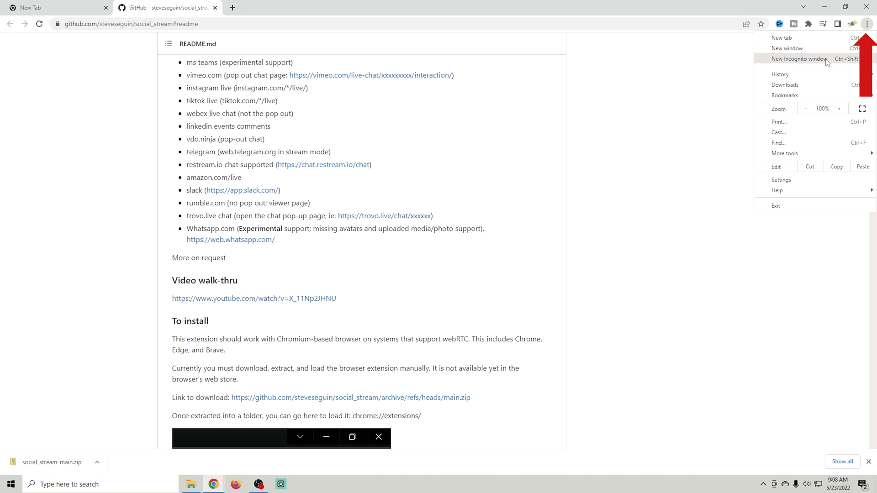
{"action": "left_click", "coordinate": [781, 180]}
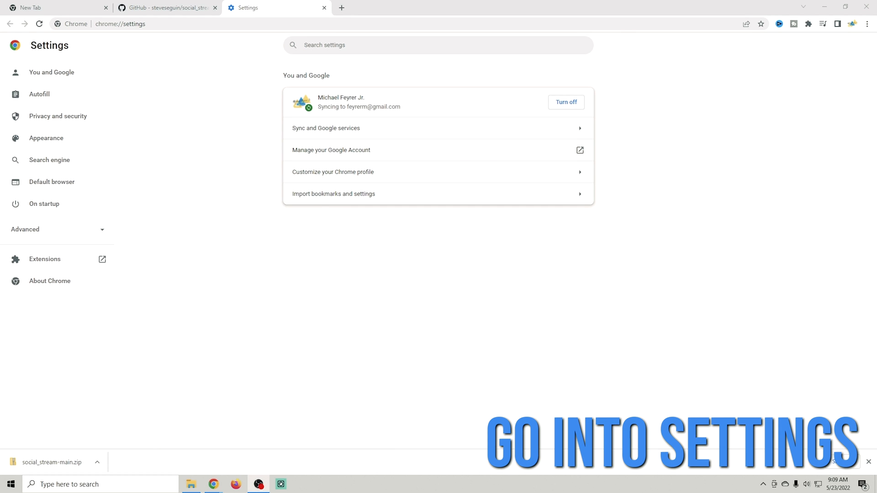
{"action": "left_click", "coordinate": [72, 265]}
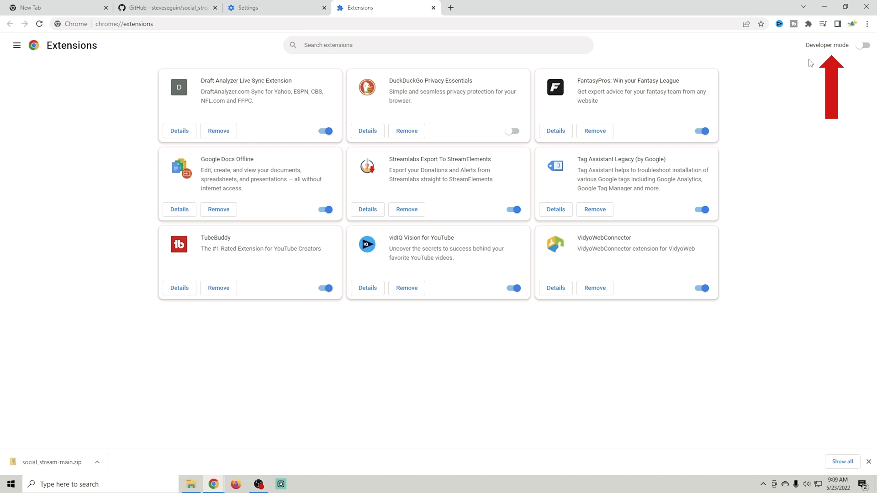
{"action": "left_click", "coordinate": [861, 46]}
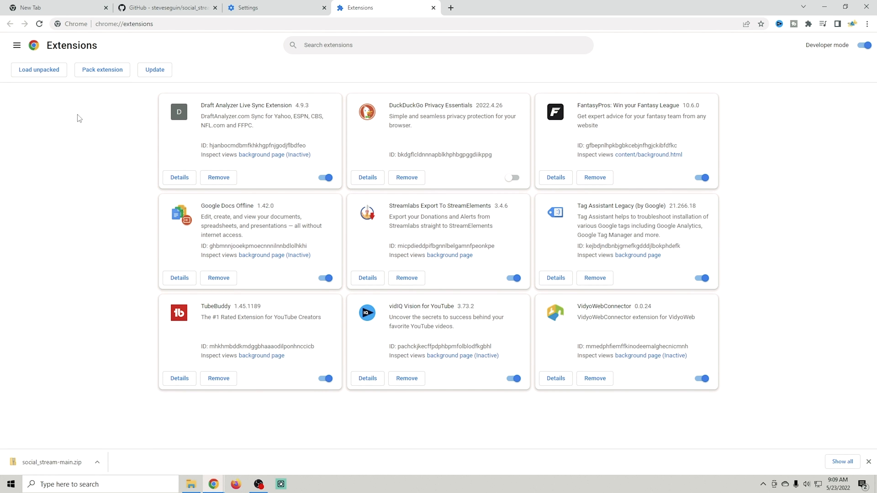
Step: Load the inner social_stream-main folder from Local Disk (C:) as an unpacked extension
{"action": "left_click", "coordinate": [43, 74]}
{"action": "left_click", "coordinate": [35, 145]}
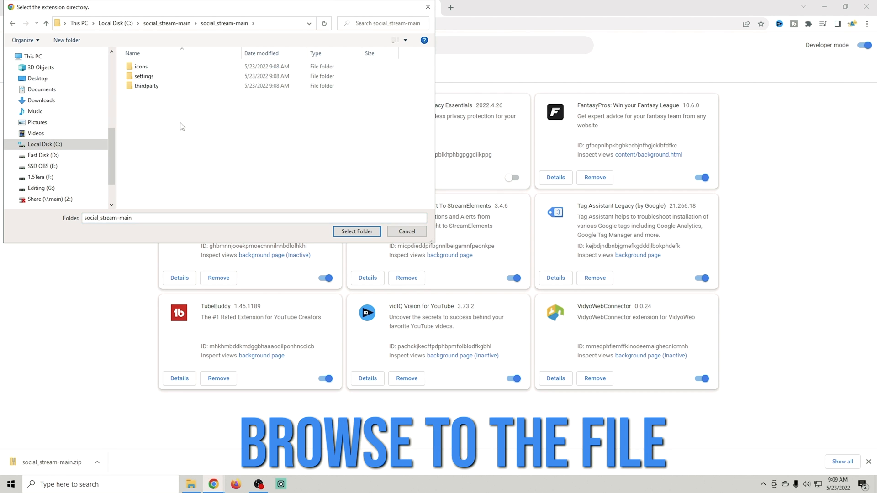
{"action": "left_click", "coordinate": [357, 231]}
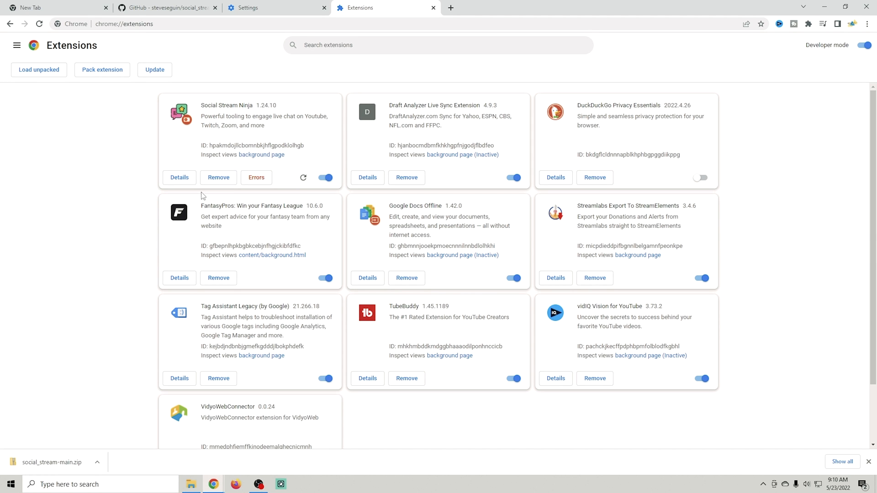
Step: Open the details of the Social Stream Ninja extension and review its permissions and options
{"action": "left_click", "coordinate": [179, 180]}
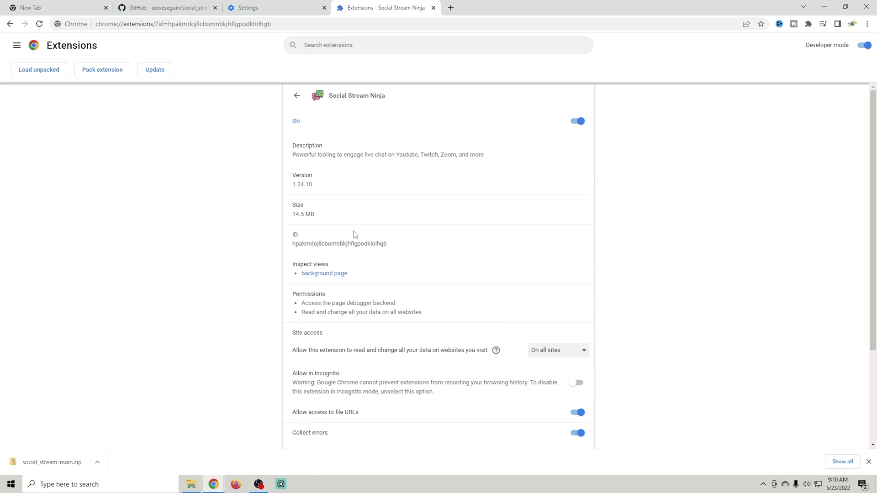
{"action": "scroll", "coordinate": [372, 237], "scroll_direction": "down", "scroll_amount": 3}
{"action": "scroll", "coordinate": [372, 237], "scroll_direction": "up", "scroll_amount": 2}
{"action": "scroll", "coordinate": [249, 281], "scroll_direction": "down", "scroll_amount": 1}
{"action": "scroll", "coordinate": [250, 282], "scroll_direction": "up", "scroll_amount": 2}
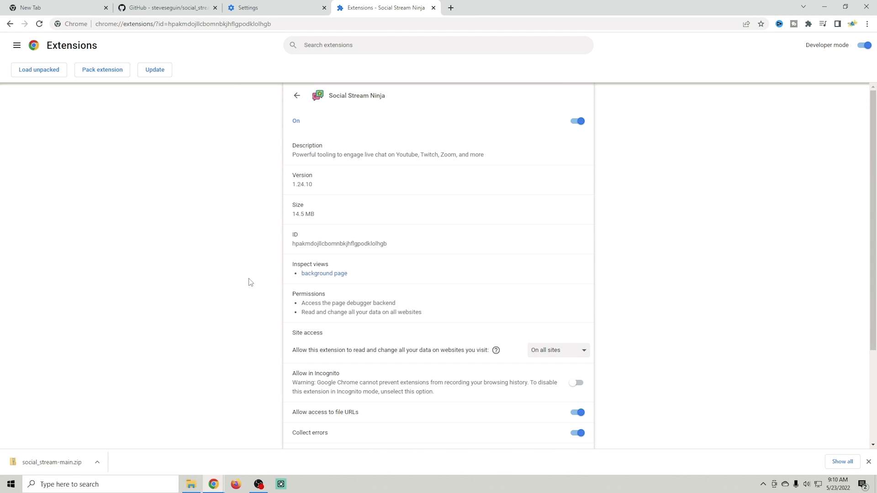
Step: Close the extension details page and open the browser's list of installed extensions
{"action": "left_click", "coordinate": [434, 7]}
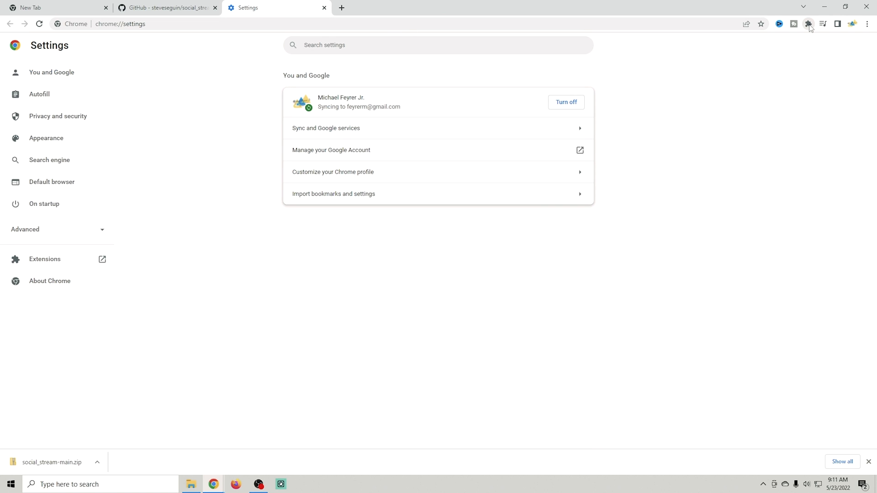
{"action": "left_click", "coordinate": [808, 26]}
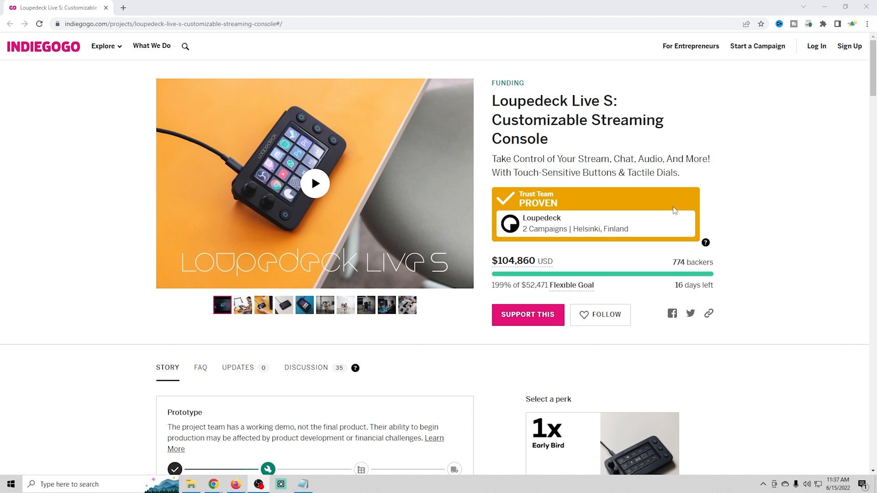
Step: Examine the Loupedeck Live S campaign page on Indiegogo, including the perks and the Early Bird discount
{"action": "scroll", "coordinate": [775, 195], "scroll_direction": "down", "scroll_amount": 1}
{"action": "scroll", "coordinate": [779, 192], "scroll_direction": "down", "scroll_amount": 10}
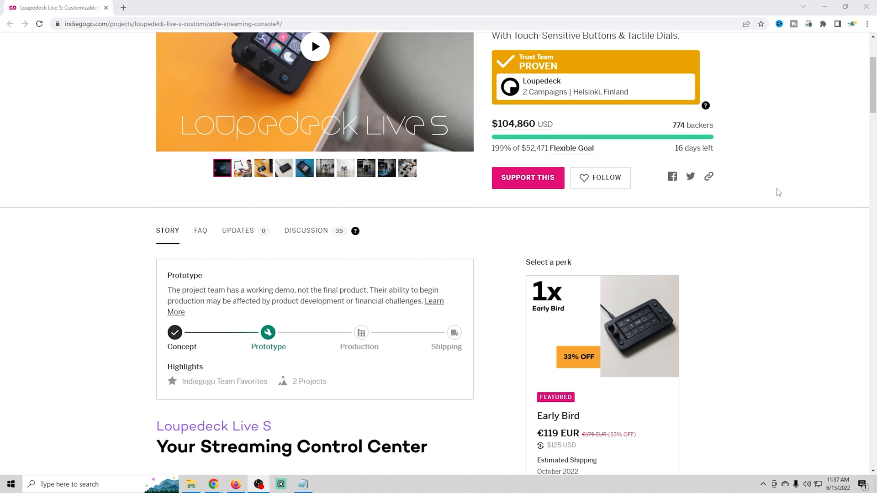
{"action": "scroll", "coordinate": [740, 252], "scroll_direction": "down", "scroll_amount": 9}
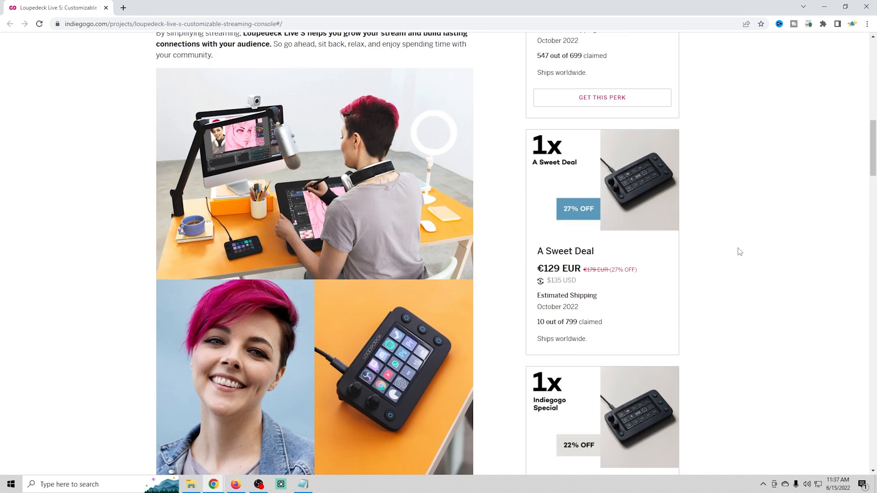
{"action": "scroll", "coordinate": [740, 252], "scroll_direction": "down", "scroll_amount": 13}
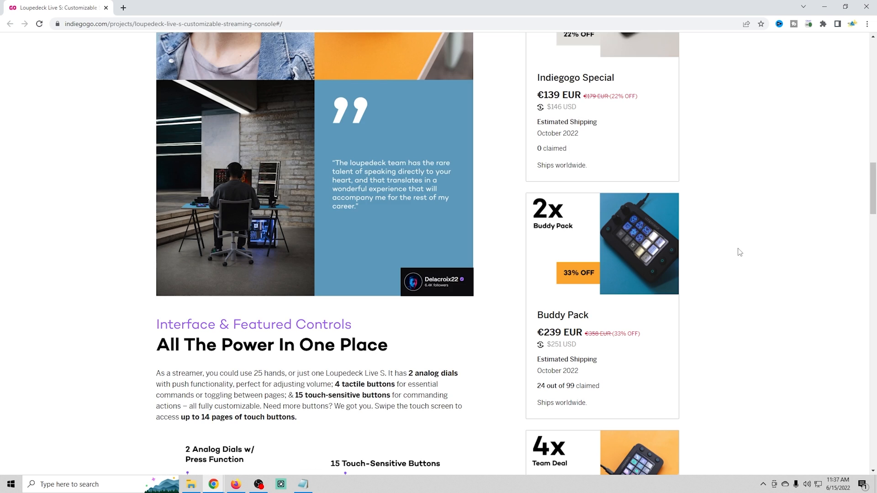
{"action": "scroll", "coordinate": [740, 252], "scroll_direction": "down", "scroll_amount": 1}
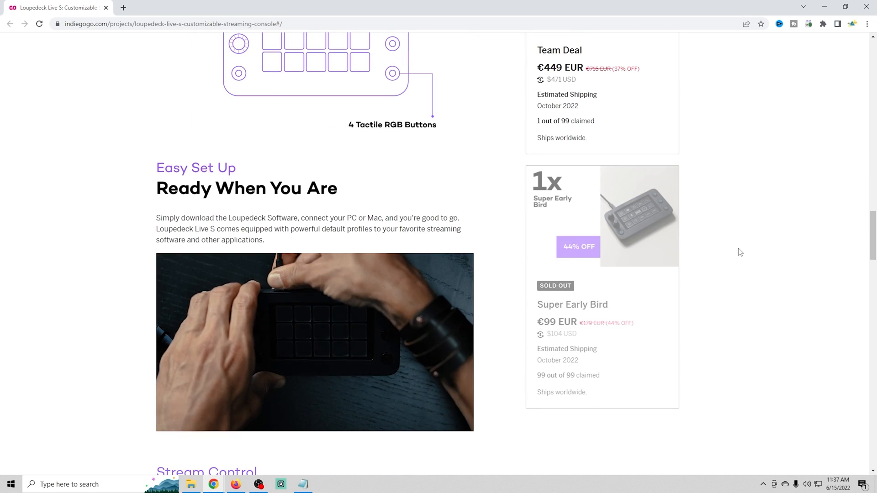
{"action": "scroll", "coordinate": [740, 251], "scroll_direction": "up", "scroll_amount": 3}
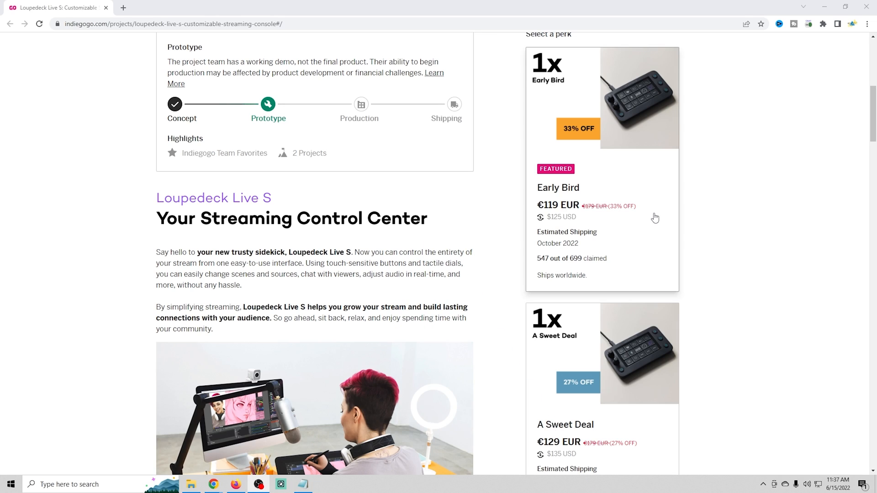
{"action": "left_click_drag", "start_coordinate": [655, 218], "coordinate": [612, 209]}
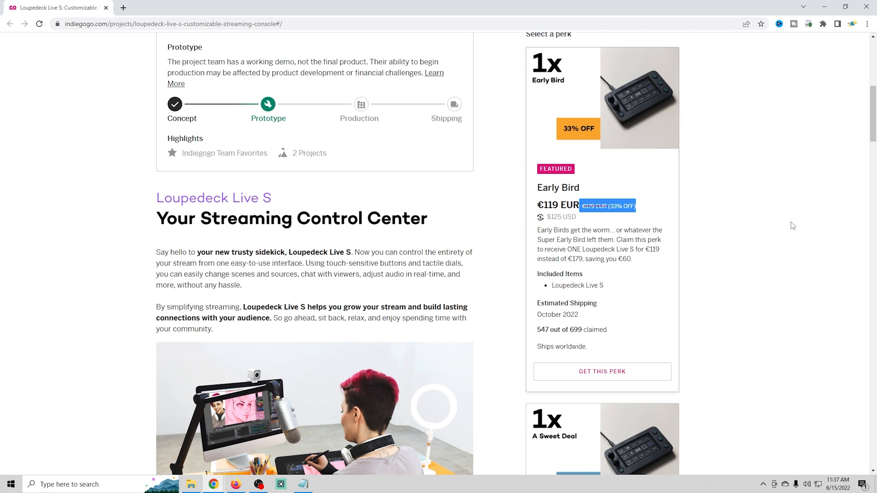
{"action": "scroll", "coordinate": [738, 249], "scroll_direction": "down", "scroll_amount": 3}
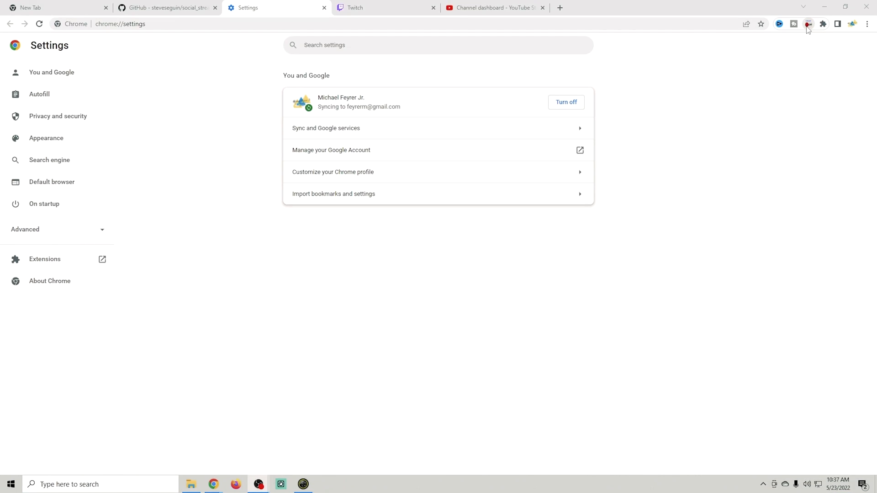
Step: Open the Social Stream Ninja extension's popup and copy the address of the dockable streaming chat link
{"action": "left_click", "coordinate": [808, 24]}
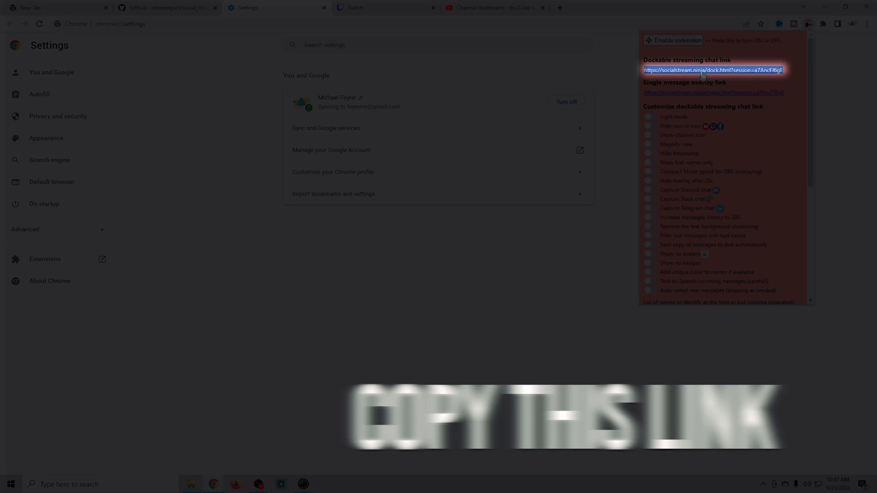
{"action": "right_click", "coordinate": [703, 75]}
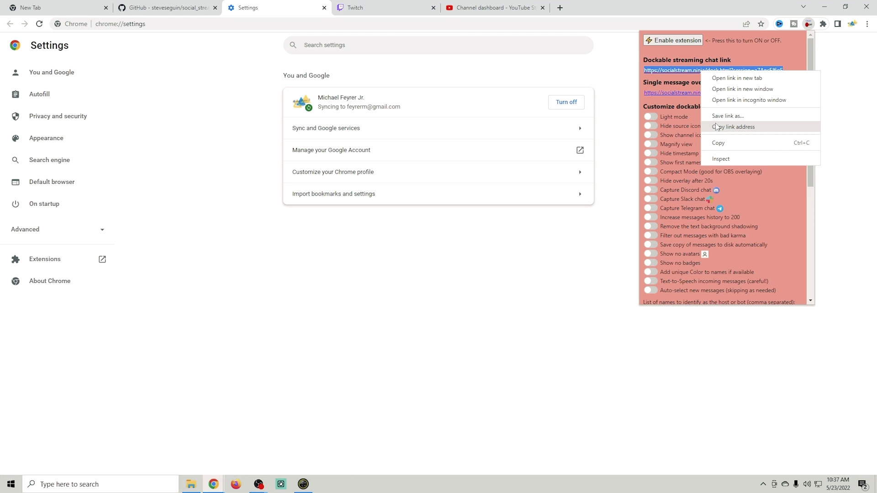
{"action": "left_click", "coordinate": [716, 129]}
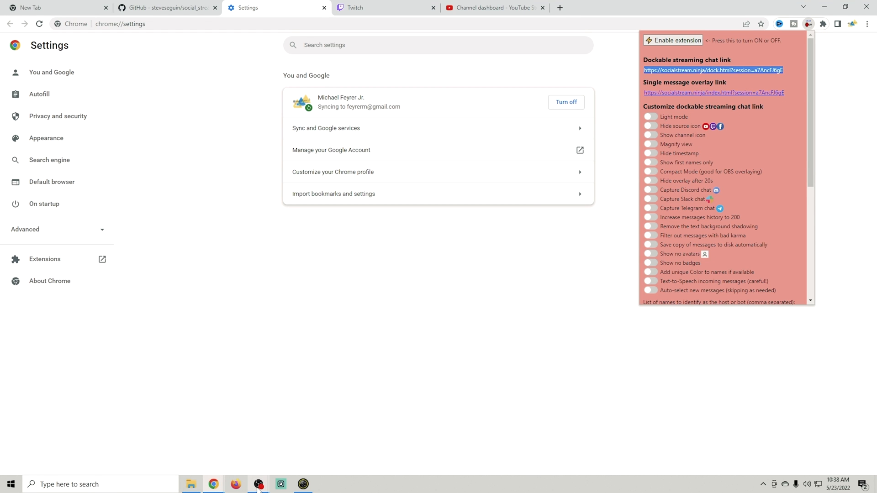
Step: Switch to OBS and add a custom browser dock named Ninja Chat with the copied chat link as its URL
{"action": "mouse_move", "coordinate": [262, 488]}
{"action": "left_click", "coordinate": [304, 440]}
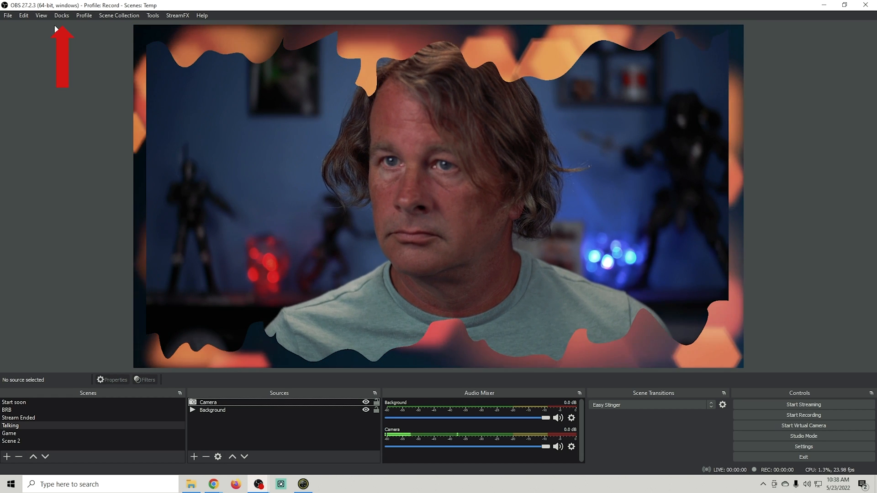
{"action": "left_click", "coordinate": [61, 15]}
{"action": "left_click", "coordinate": [71, 51]}
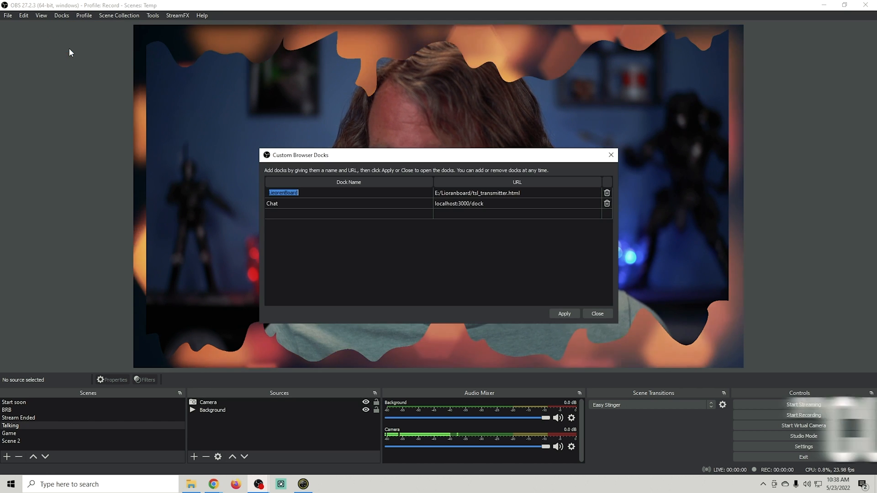
{"action": "left_click", "coordinate": [282, 214]}
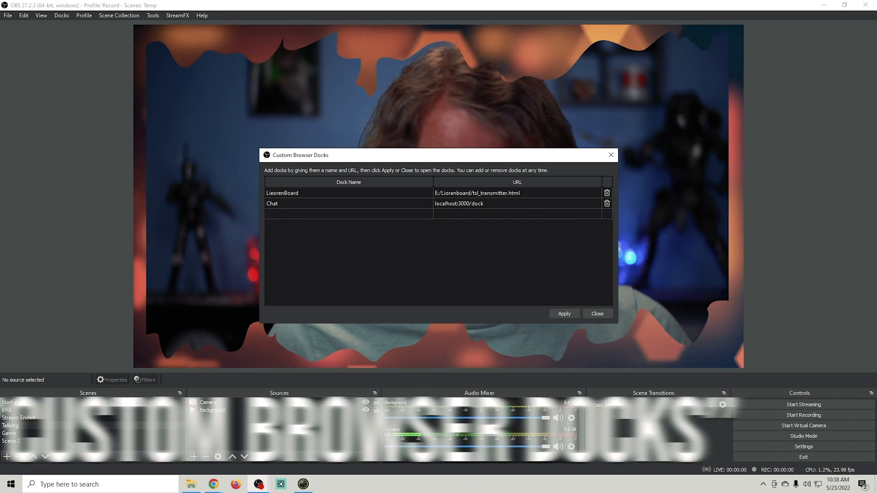
{"action": "type", "text": "Ninj"}
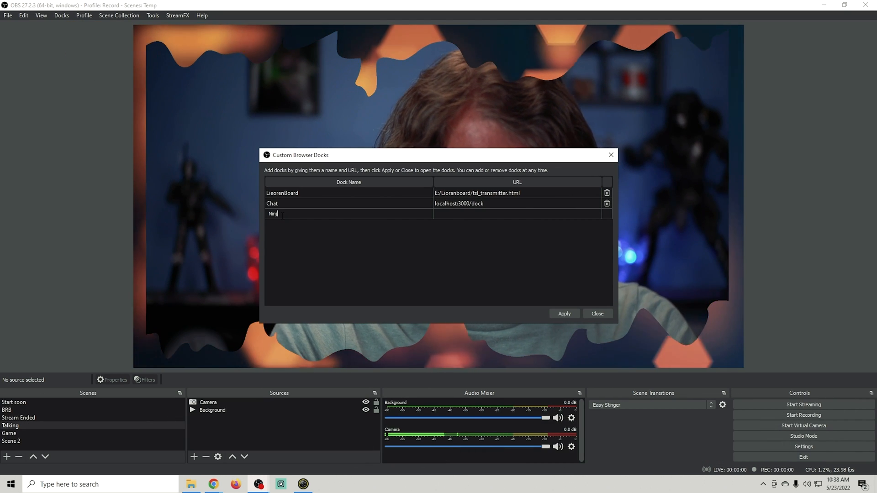
{"action": "type", "text": "a Chat"}
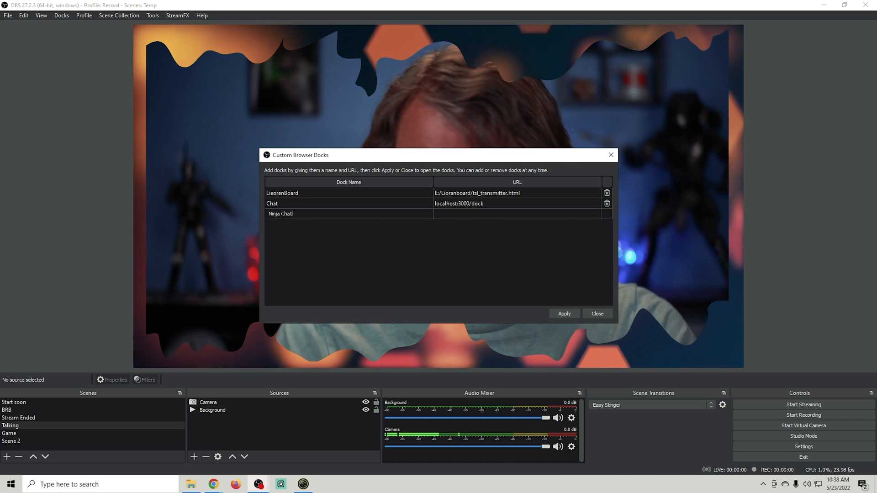
{"action": "double_click", "coordinate": [470, 214]}
{"action": "key", "text": "ctrl+v"}
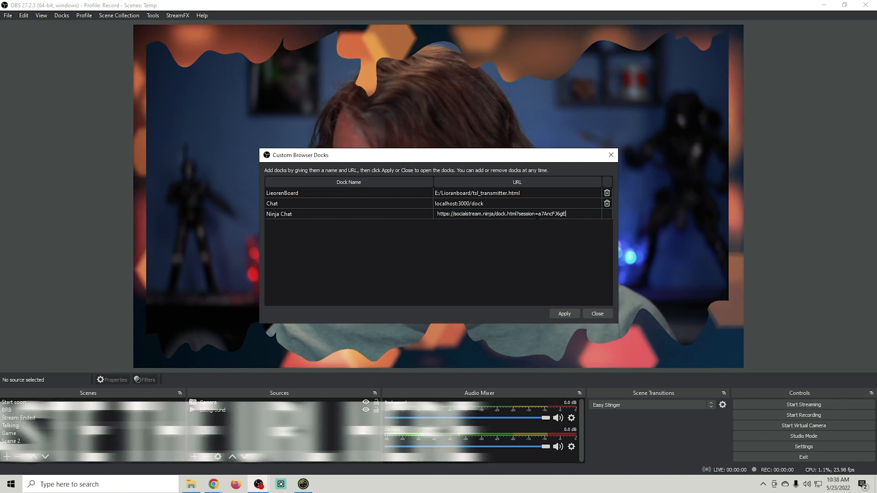
Step: Apply the new custom dock and attach the floating Ninja Chat panel to the right of the preview
{"action": "left_click", "coordinate": [564, 314]}
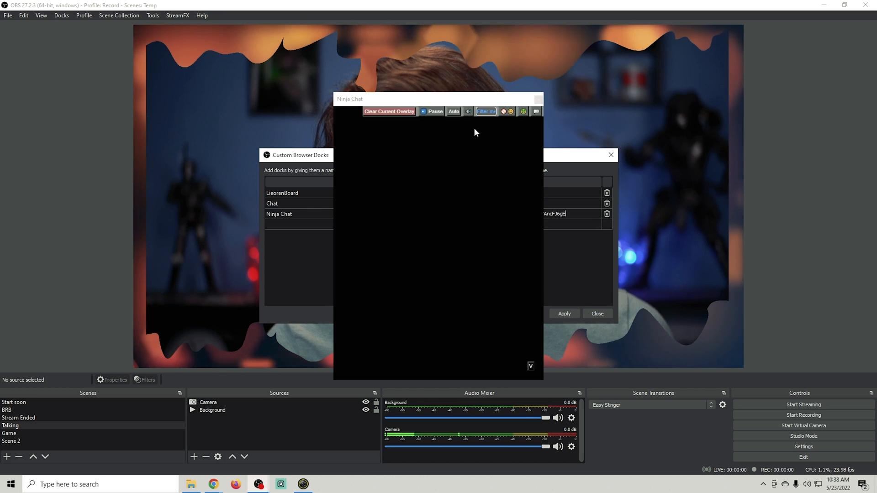
{"action": "left_click_drag", "start_coordinate": [456, 99], "coordinate": [862, 90]}
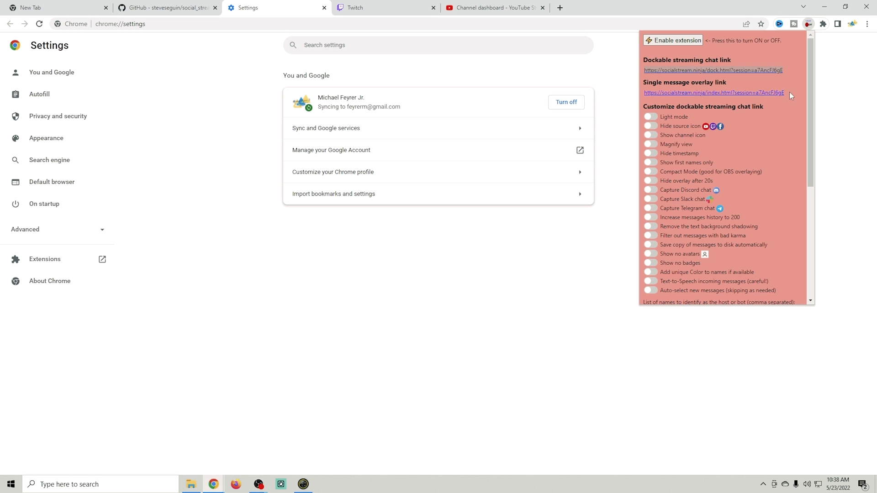
Step: Copy the address of the single message overlay link from the Social Stream Ninja popup in the browser
{"action": "right_click", "coordinate": [663, 97]}
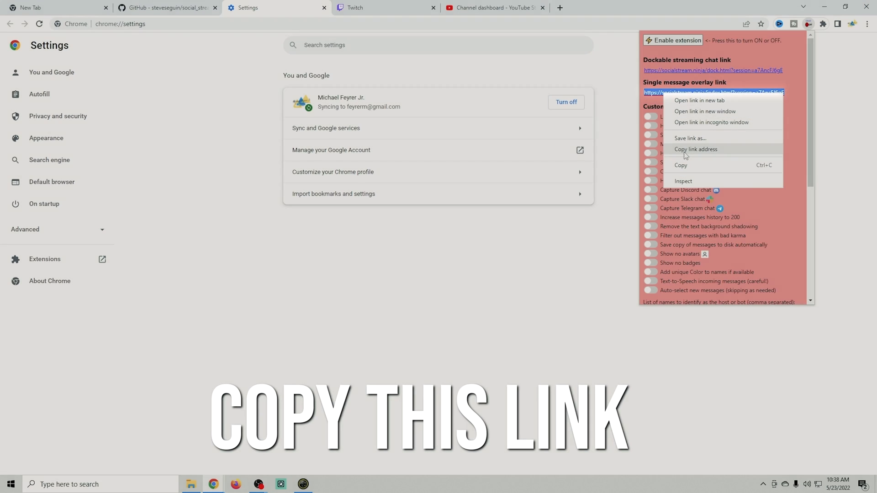
{"action": "left_click", "coordinate": [696, 149]}
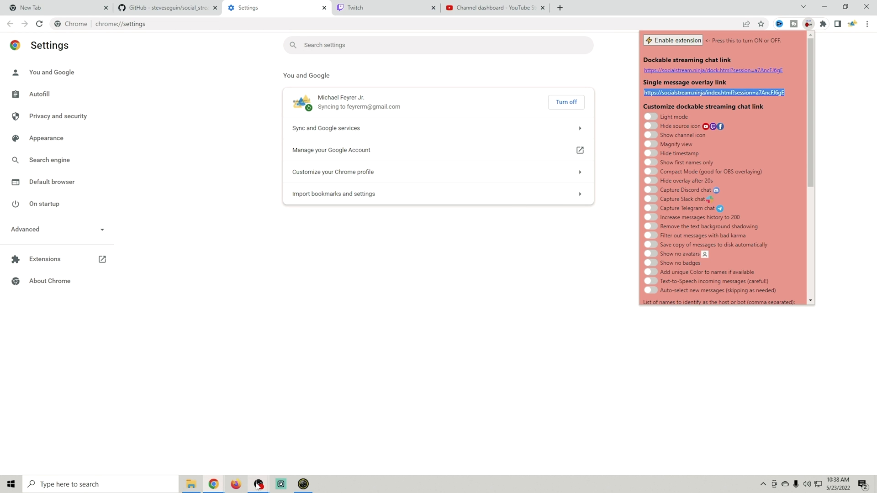
Step: Switch to OBS and add a new Browser source named Ninja Chat to the Talking scene
{"action": "left_click", "coordinate": [257, 486]}
{"action": "left_click", "coordinate": [286, 457]}
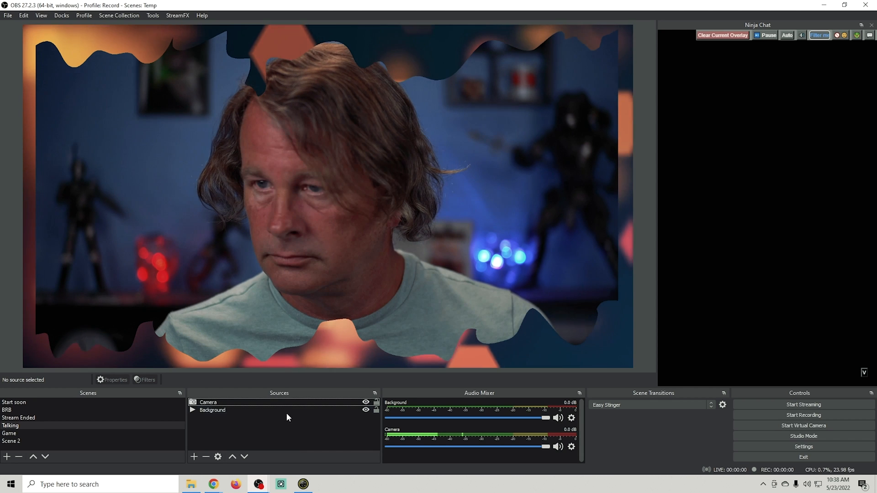
{"action": "left_click", "coordinate": [192, 459]}
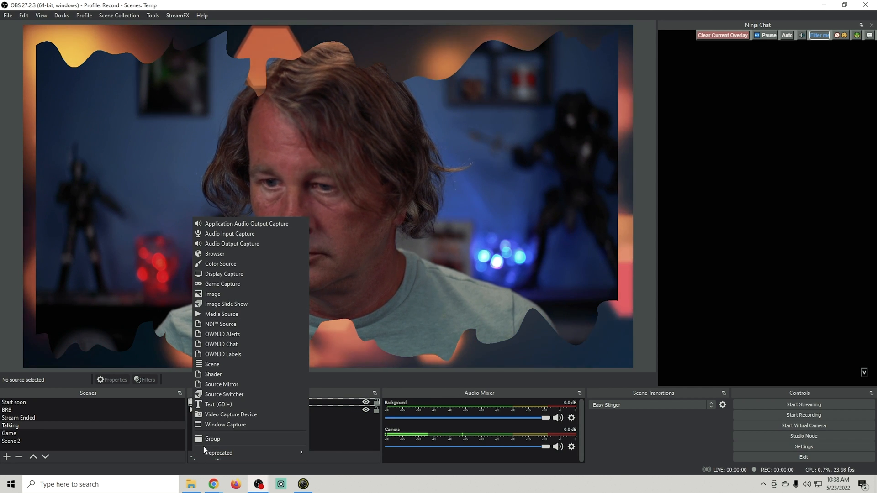
{"action": "left_click", "coordinate": [231, 252]}
{"action": "type", "text": "Nin"}
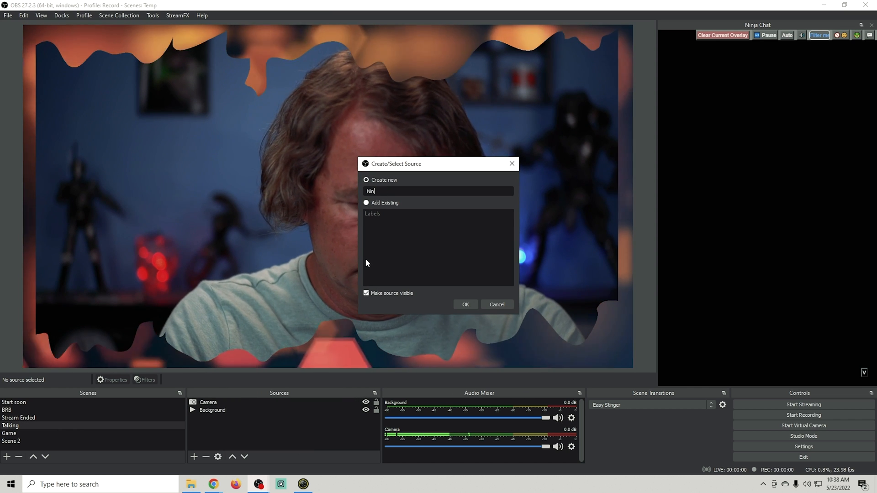
{"action": "type", "text": "ja Chat"}
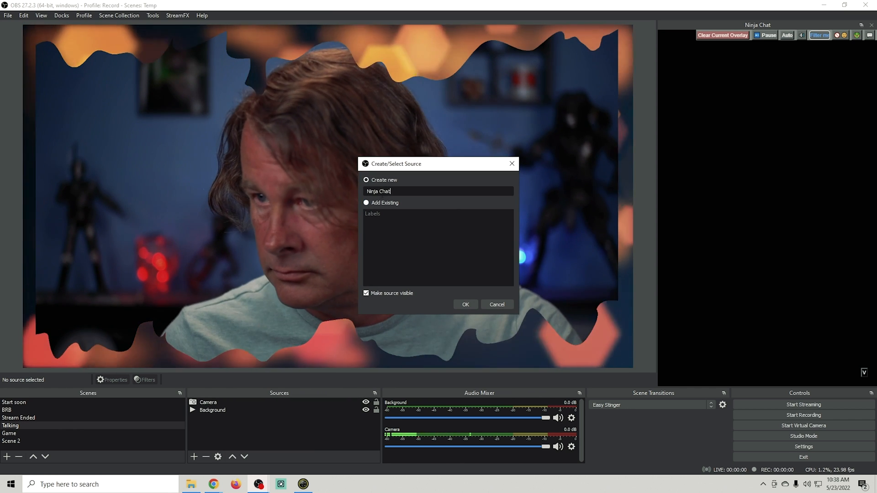
{"action": "left_click", "coordinate": [460, 309]}
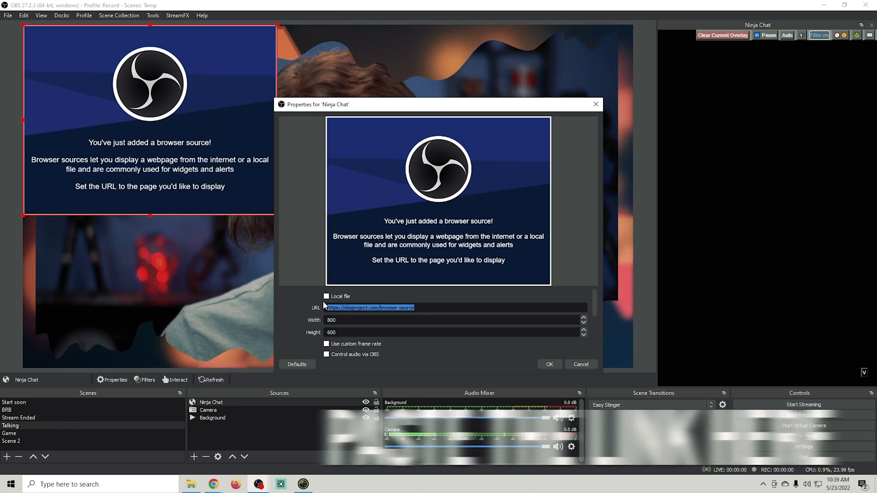
Step: Paste the copied single message overlay link as the source's URL, confirm, and place the overlay in the lower-left corner of the preview
{"action": "key", "text": "ctrl+v"}
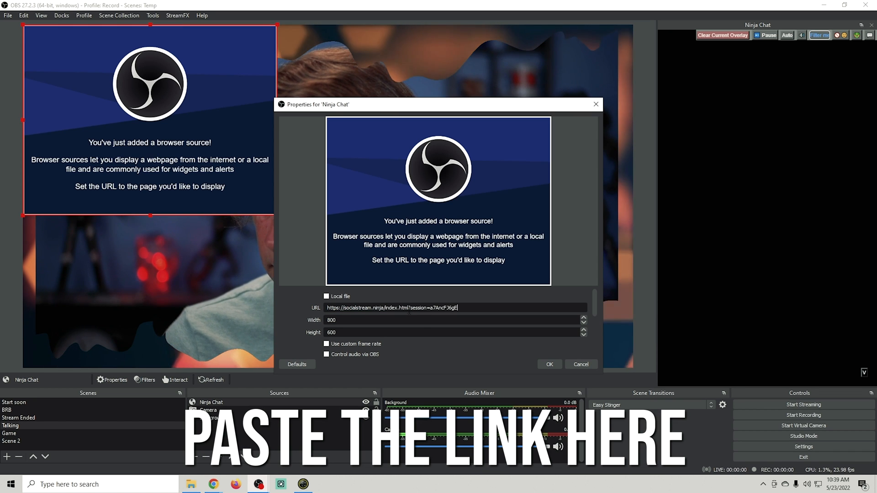
{"action": "left_click", "coordinate": [548, 364]}
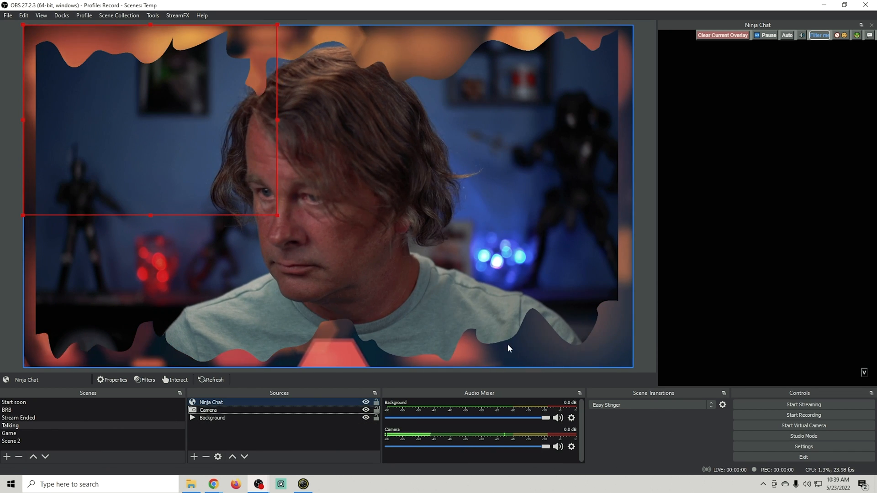
{"action": "left_click_drag", "start_coordinate": [171, 124], "coordinate": [173, 275]}
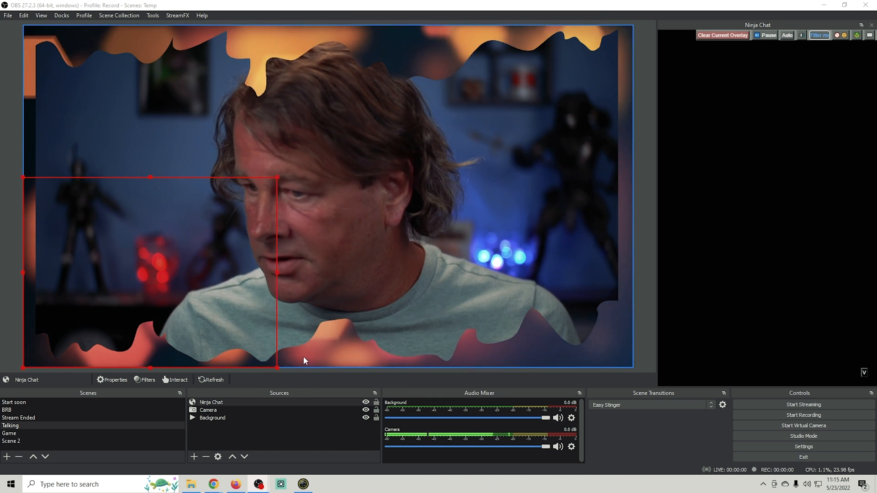
Step: Switch to Chrome's YouTube Studio live streaming page and pop out its live chat into a separate window
{"action": "mouse_move", "coordinate": [215, 490]}
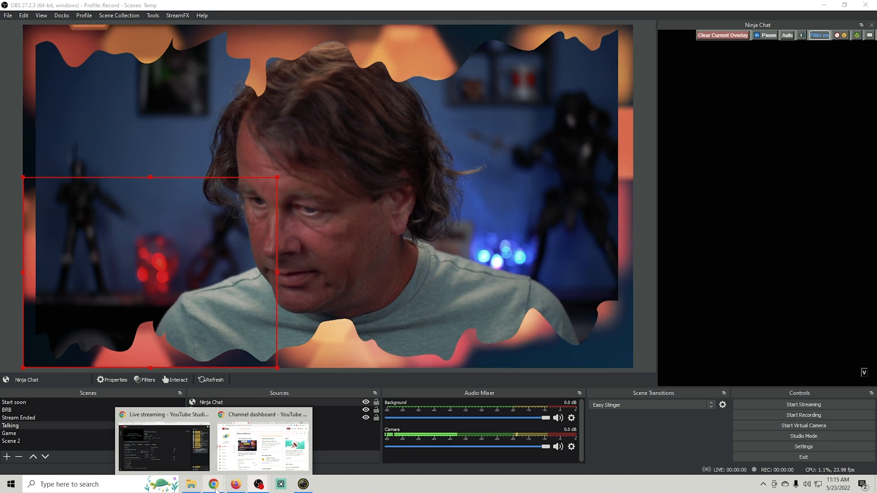
{"action": "left_click", "coordinate": [178, 463]}
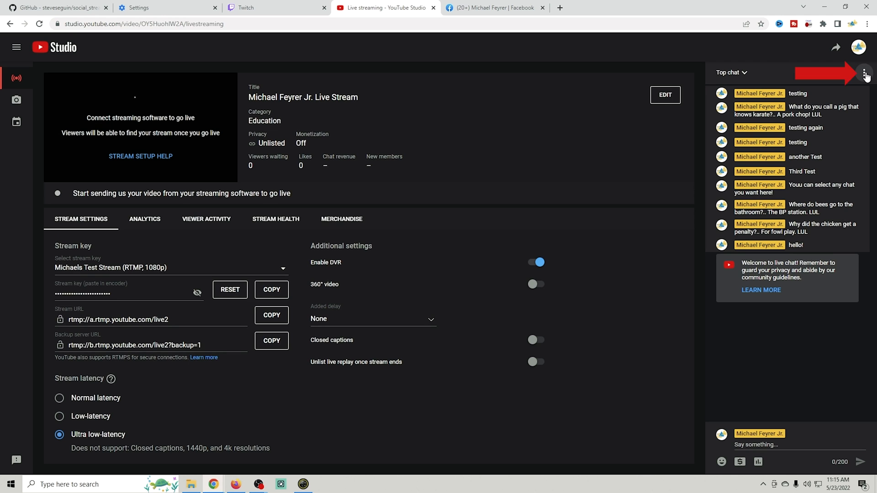
{"action": "left_click", "coordinate": [825, 112]}
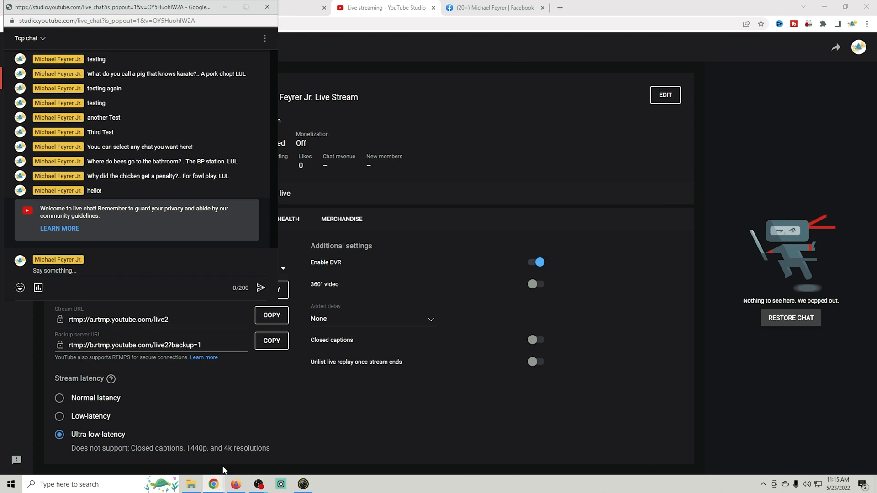
Step: Pop out the My Chat section of the Twitch Stream Manager into its own window
{"action": "left_click", "coordinate": [288, 8]}
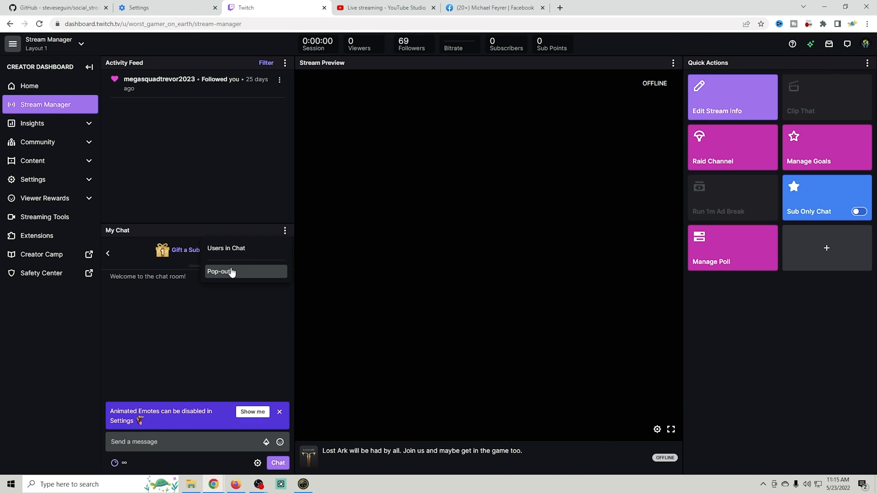
{"action": "left_click", "coordinate": [232, 273]}
{"action": "left_click_drag", "start_coordinate": [498, 159], "coordinate": [349, 58]}
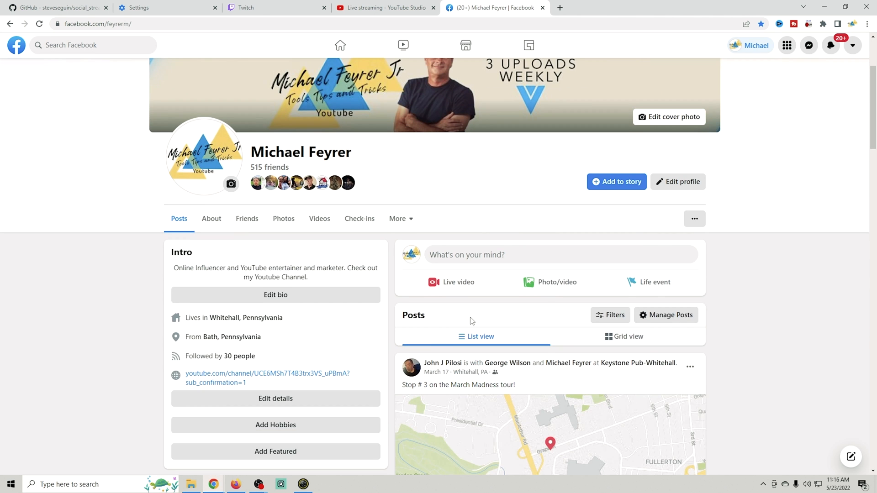
Step: Start creating a live video from the Facebook profile, choosing the Go live option
{"action": "left_click", "coordinate": [462, 293]}
{"action": "left_click", "coordinate": [401, 354]}
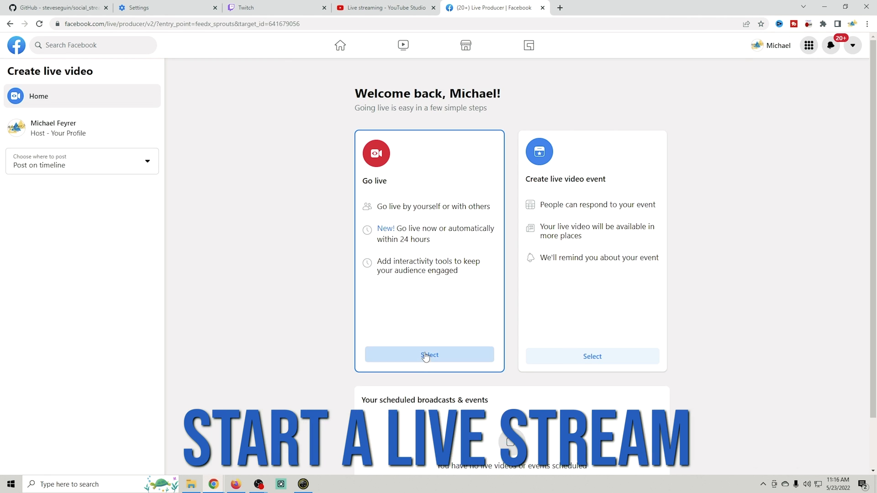
{"action": "left_click", "coordinate": [314, 367]}
Step: Expand the advanced settings of the streaming software setup and review the stream key, backup stream and server URL options
{"action": "scroll", "coordinate": [249, 371], "scroll_direction": "up", "scroll_amount": 1}
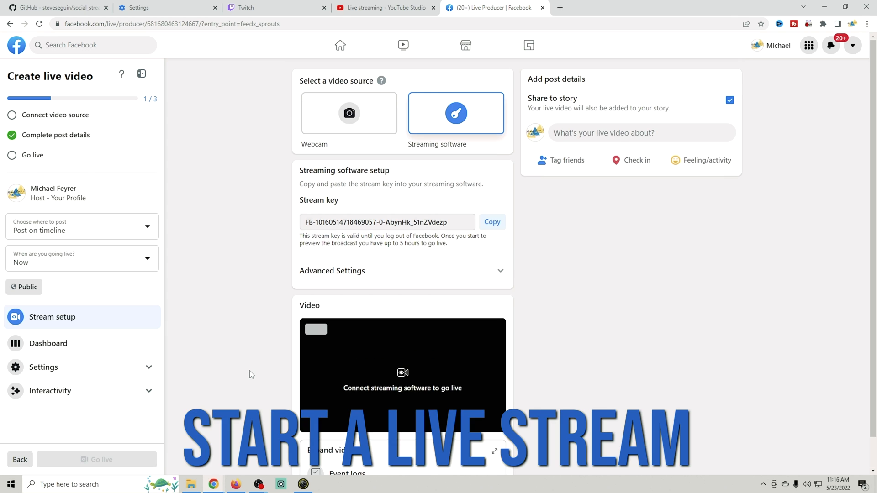
{"action": "scroll", "coordinate": [249, 371], "scroll_direction": "down", "scroll_amount": 1}
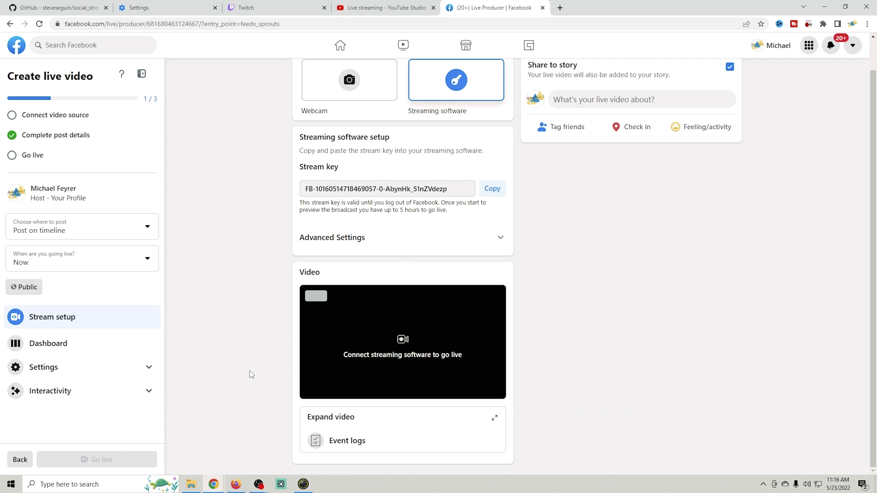
{"action": "left_click", "coordinate": [401, 249]}
{"action": "scroll", "coordinate": [253, 297], "scroll_direction": "down", "scroll_amount": 1}
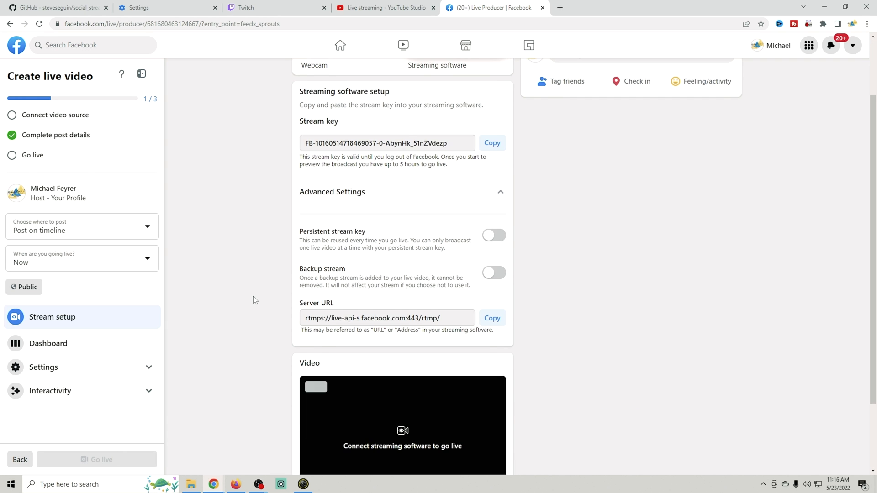
{"action": "scroll", "coordinate": [253, 297], "scroll_direction": "up", "scroll_amount": 2}
{"action": "scroll", "coordinate": [354, 300], "scroll_direction": "down", "scroll_amount": 3}
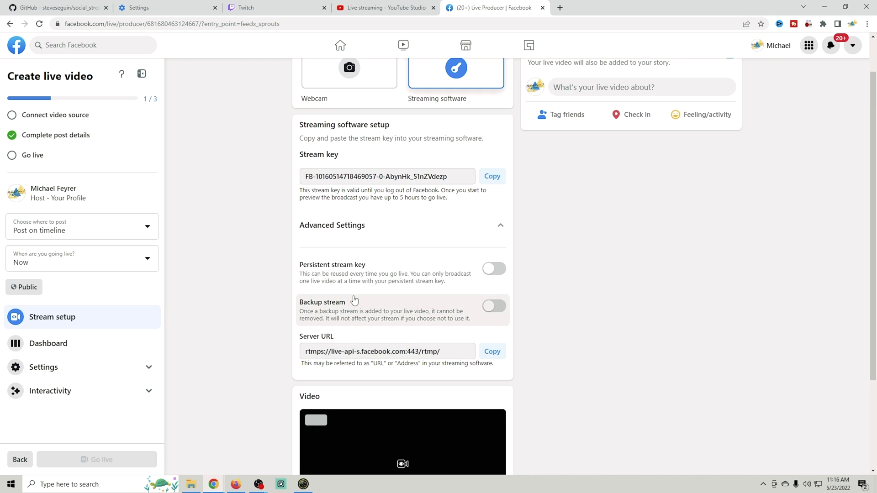
{"action": "scroll", "coordinate": [320, 297], "scroll_direction": "down", "scroll_amount": 1}
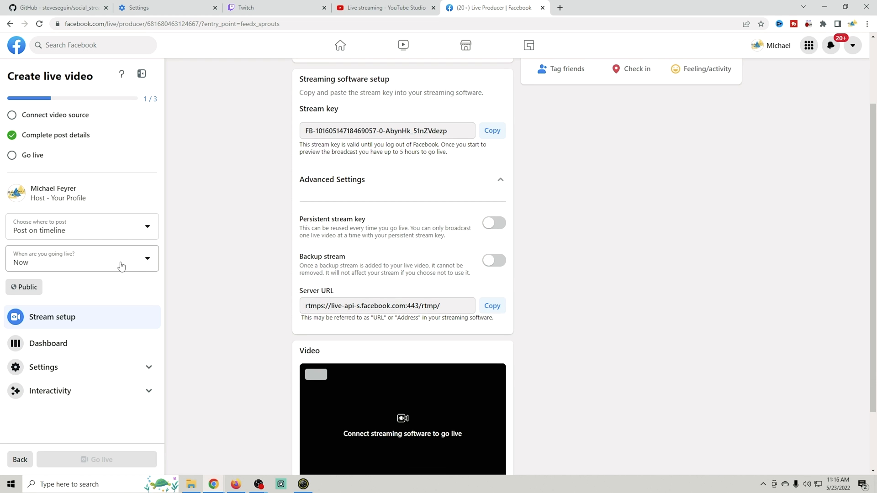
Step: Set the live video's audience to Only me
{"action": "left_click", "coordinate": [25, 287]}
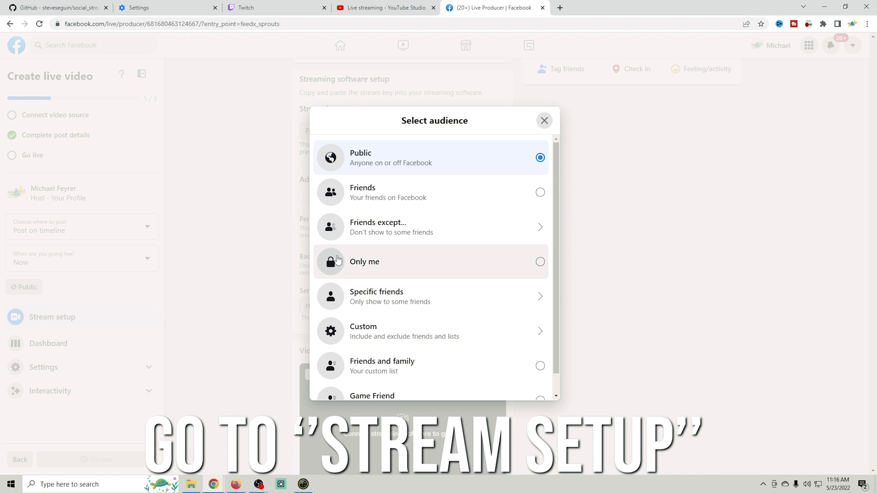
{"action": "left_click", "coordinate": [410, 267]}
{"action": "scroll", "coordinate": [245, 323], "scroll_direction": "up", "scroll_amount": 2}
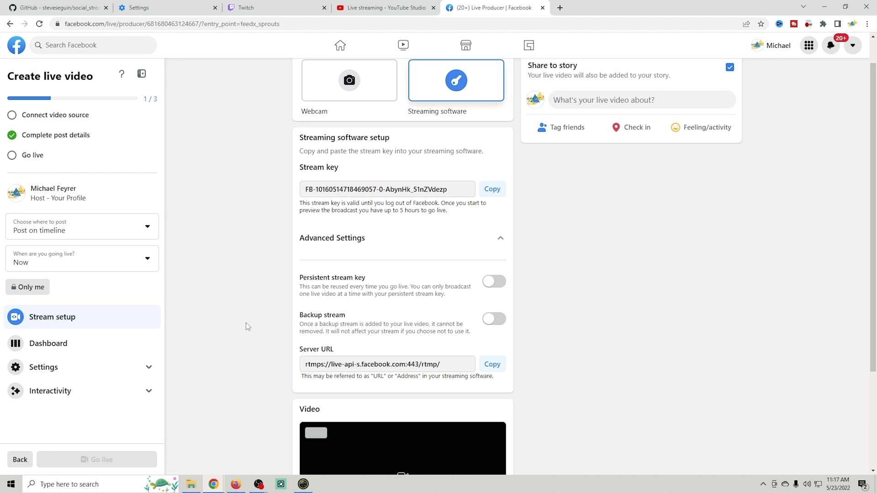
Step: Open the live video's Stream settings, expand the advanced settings and copy the stream key
{"action": "left_click", "coordinate": [151, 367]}
{"action": "left_click", "coordinate": [78, 390]}
{"action": "left_click", "coordinate": [774, 184]}
{"action": "left_click", "coordinate": [767, 134]}
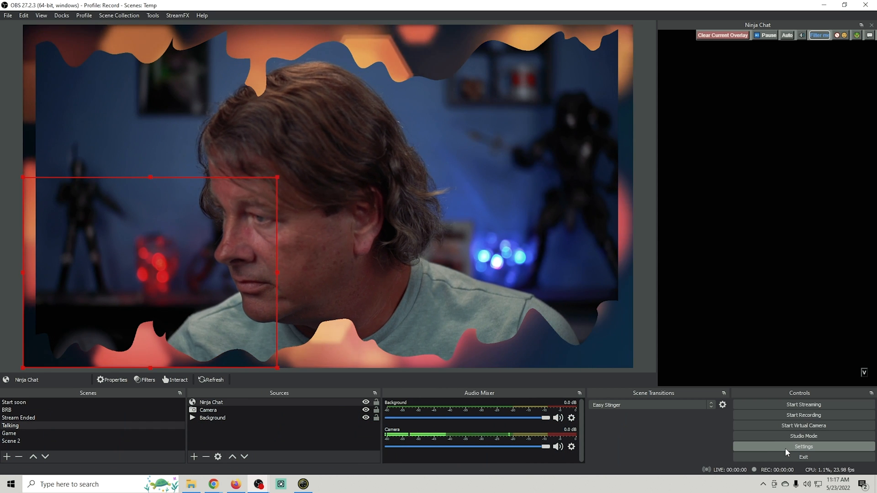
Step: In the OBS stream settings, set the service to Facebook Live and paste the copied stream key
{"action": "left_click", "coordinate": [786, 447]}
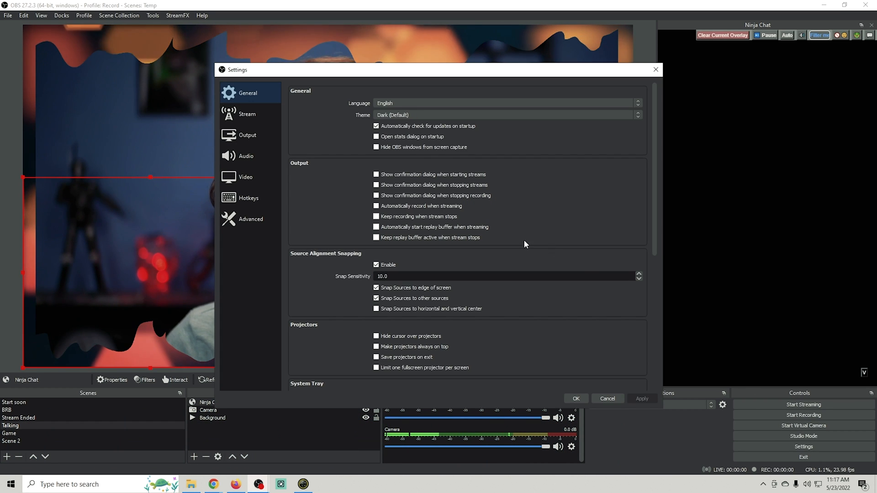
{"action": "left_click", "coordinate": [249, 116]}
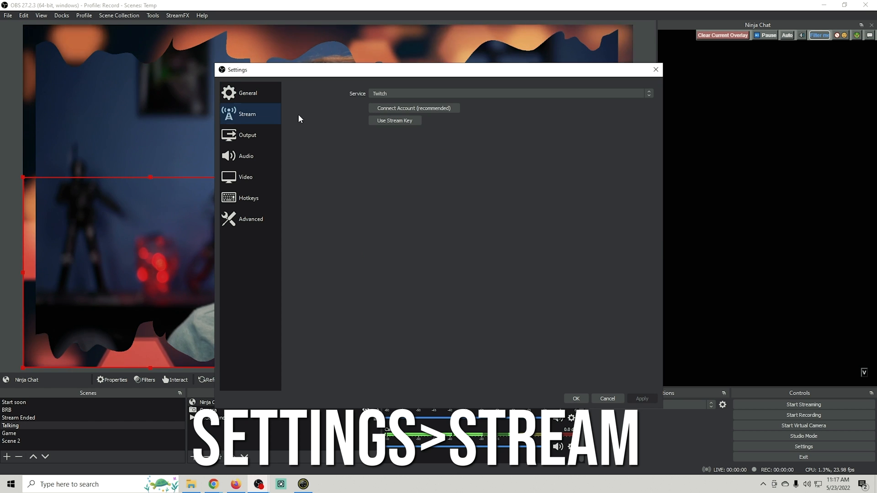
{"action": "left_click", "coordinate": [412, 94]}
{"action": "left_click", "coordinate": [410, 119]}
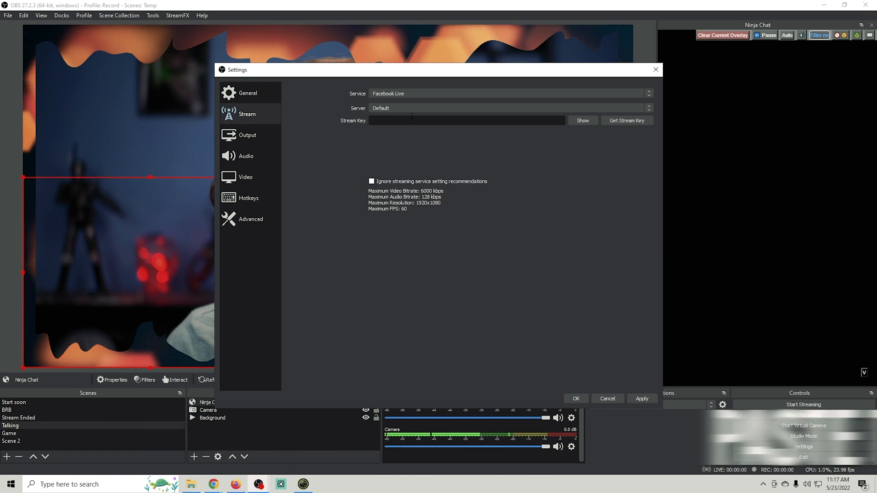
{"action": "right_click", "coordinate": [405, 121]}
{"action": "left_click", "coordinate": [423, 172]}
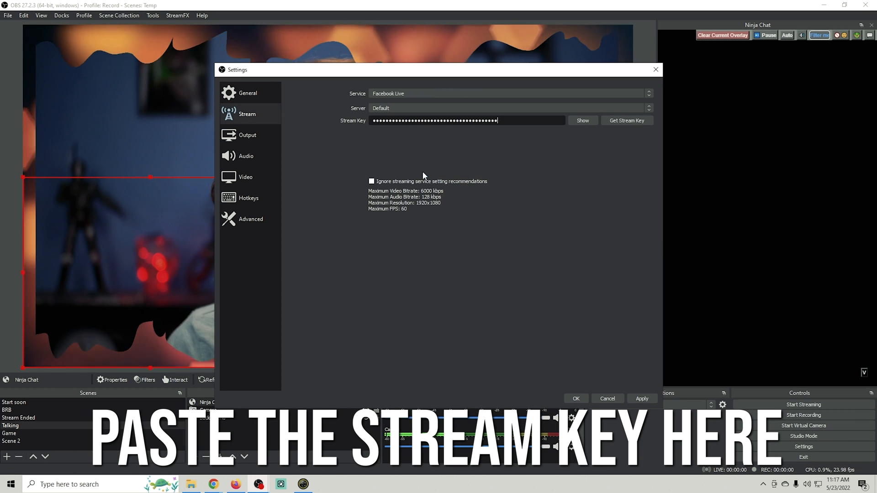
Step: Check the streaming output settings, confirm the OBS settings and start streaming
{"action": "left_click", "coordinate": [274, 133]}
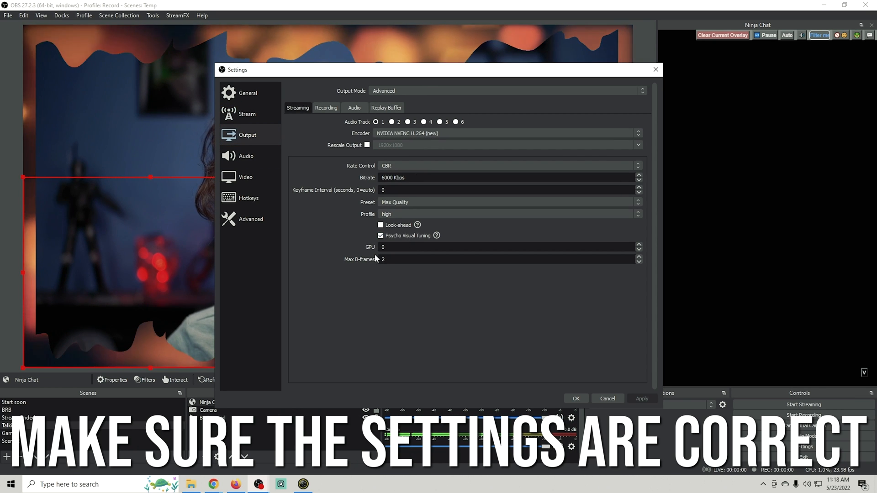
{"action": "left_click", "coordinate": [575, 397]}
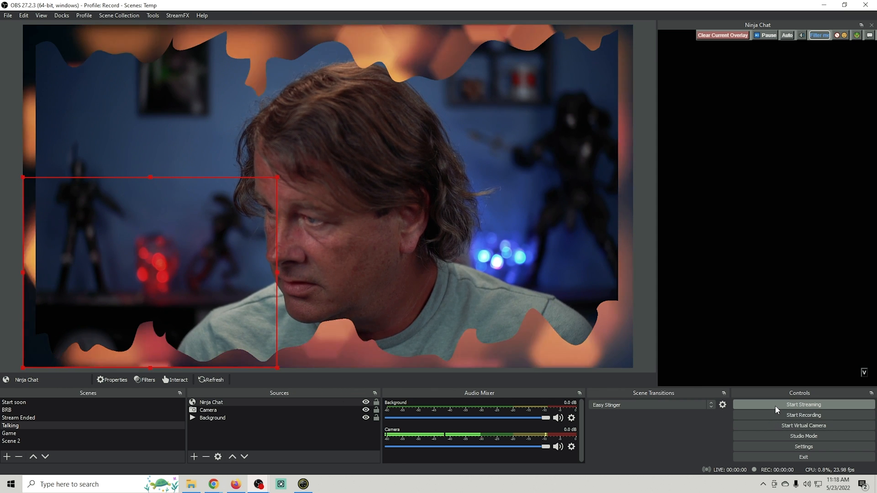
{"action": "left_click", "coordinate": [775, 405]}
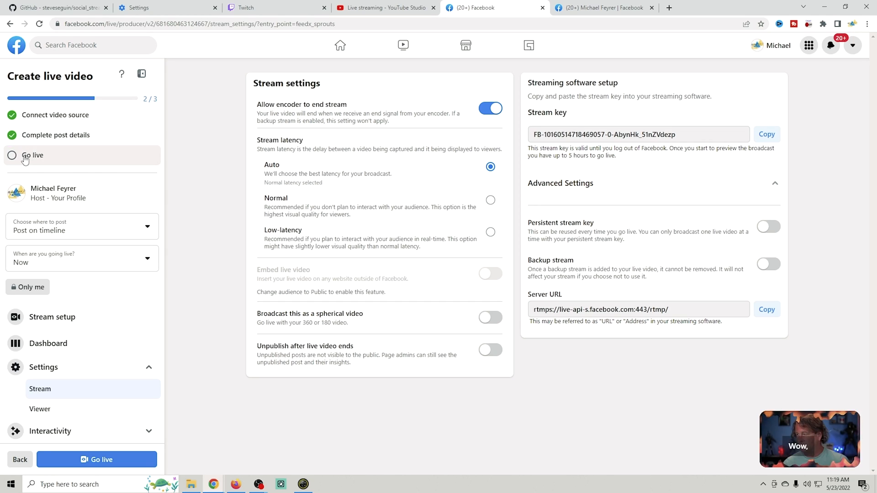
Step: In Facebook's live setup, title the post "test", save it and go live
{"action": "left_click", "coordinate": [12, 157]}
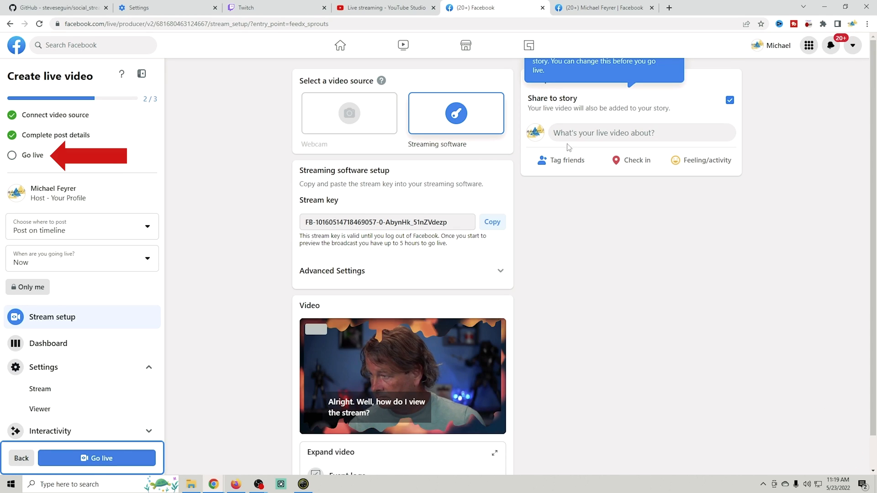
{"action": "left_click", "coordinate": [612, 135]}
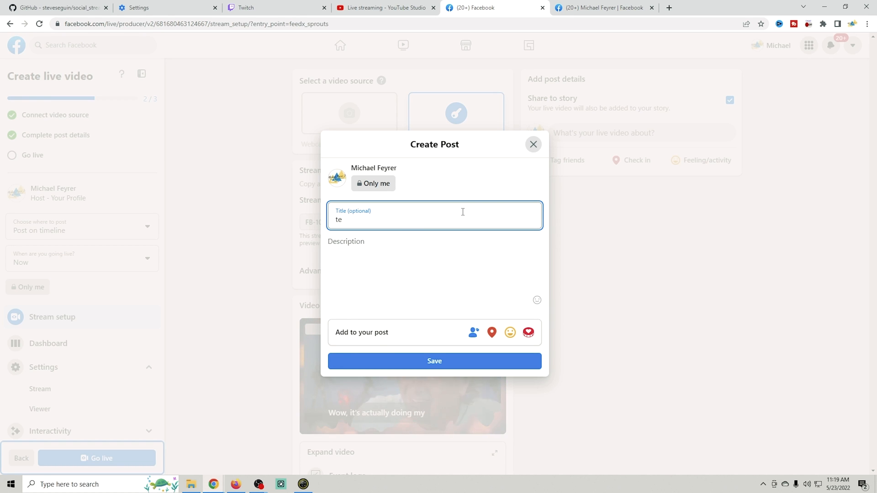
{"action": "type", "text": "test"}
{"action": "left_click", "coordinate": [454, 361]}
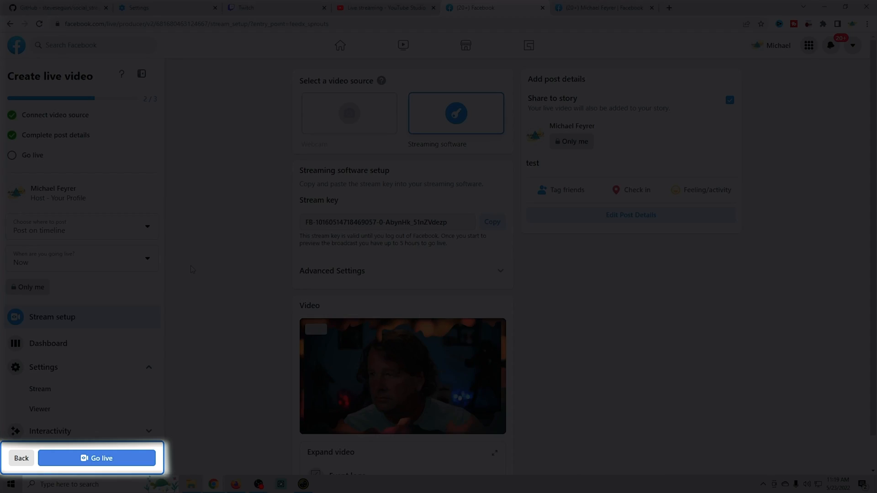
{"action": "left_click", "coordinate": [137, 461]}
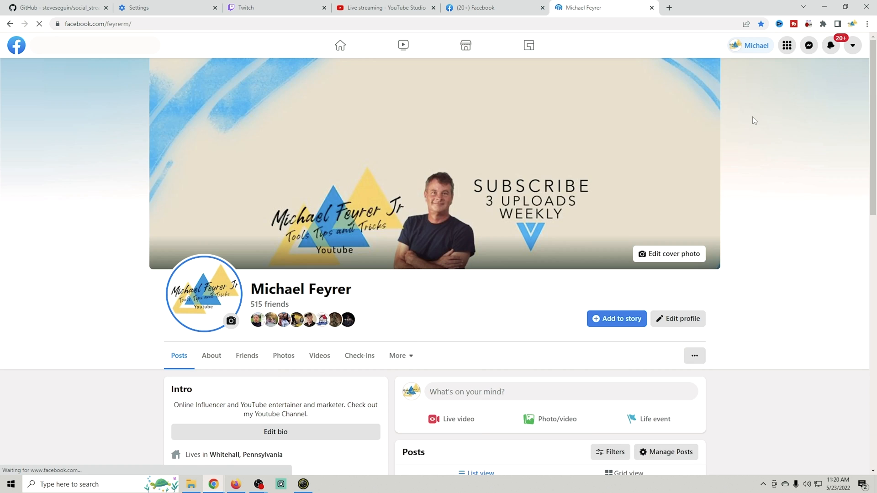
Step: Find the live video post on the Facebook profile to watch the stream as a viewer
{"action": "scroll", "coordinate": [754, 120], "scroll_direction": "down", "scroll_amount": 10}
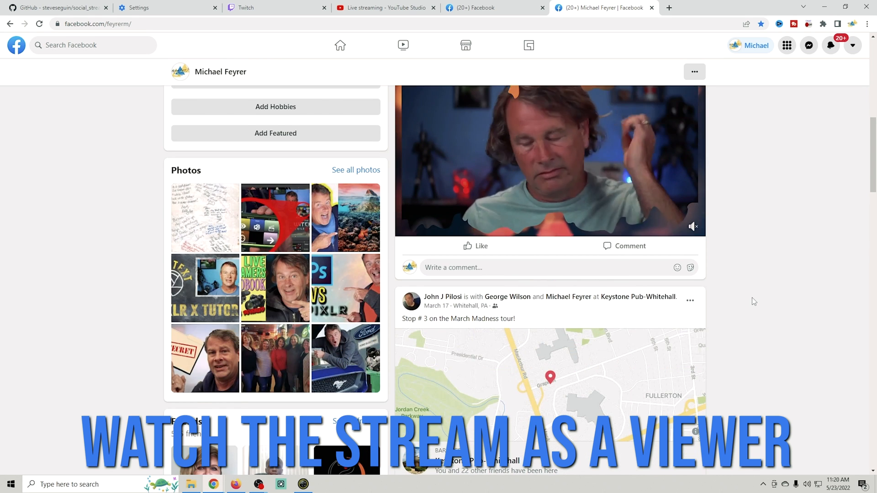
{"action": "scroll", "coordinate": [752, 299], "scroll_direction": "up", "scroll_amount": 1}
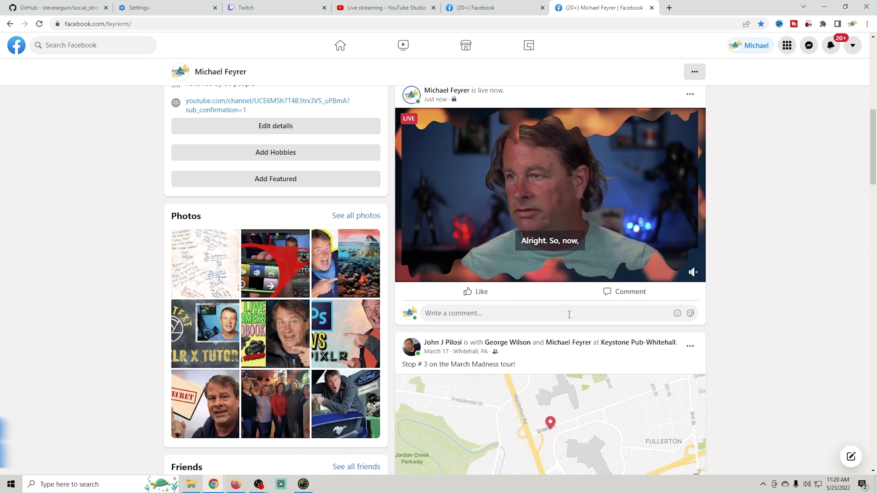
Step: Enable the Social Stream extension in the browser beside the Facebook live post
{"action": "scroll", "coordinate": [772, 340], "scroll_direction": "up", "scroll_amount": 2}
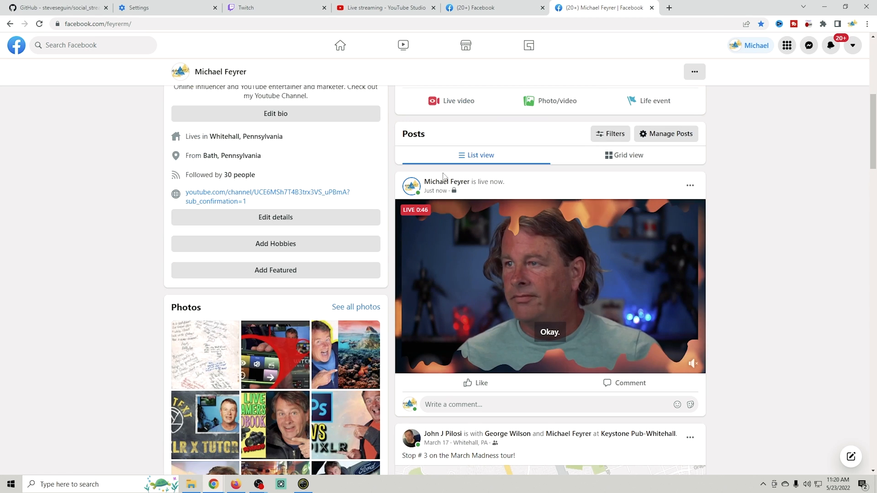
{"action": "left_click", "coordinate": [809, 24]}
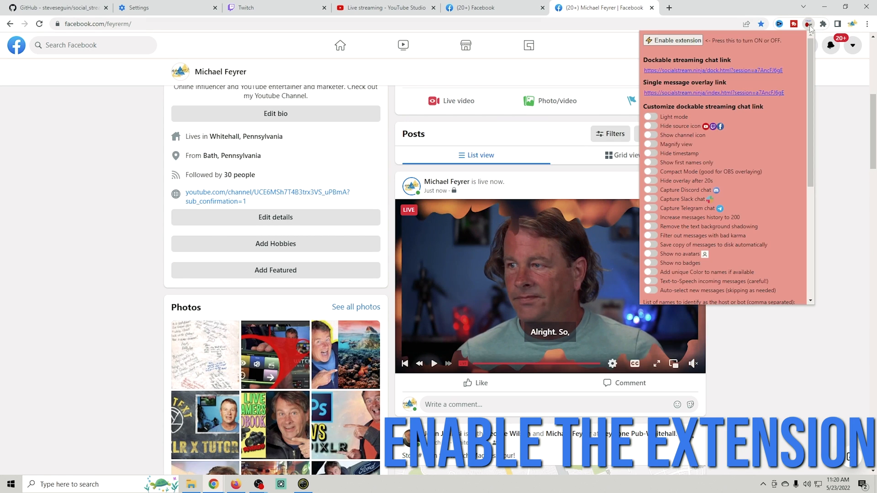
{"action": "left_click", "coordinate": [688, 42]}
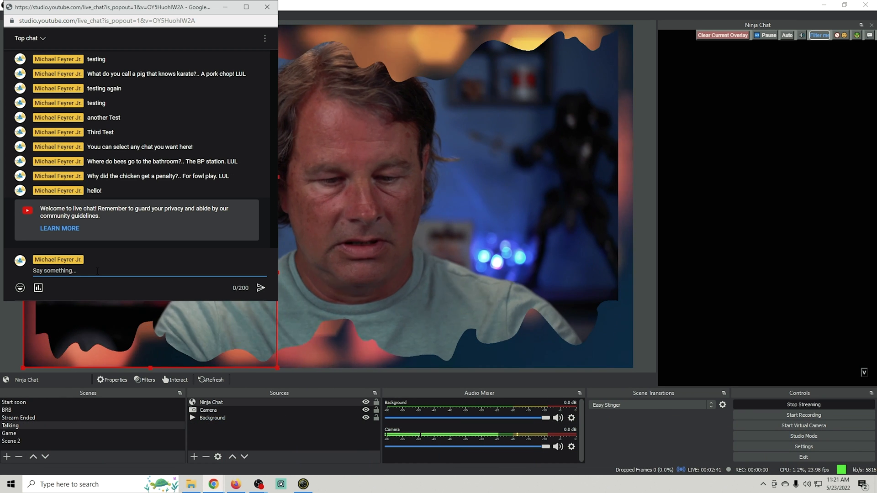
Step: Post "hello" in the YouTube pop-out chat and switch to OBS with its message featured in the overlay
{"action": "type", "text": "hello"}
{"action": "key", "text": "Return"}
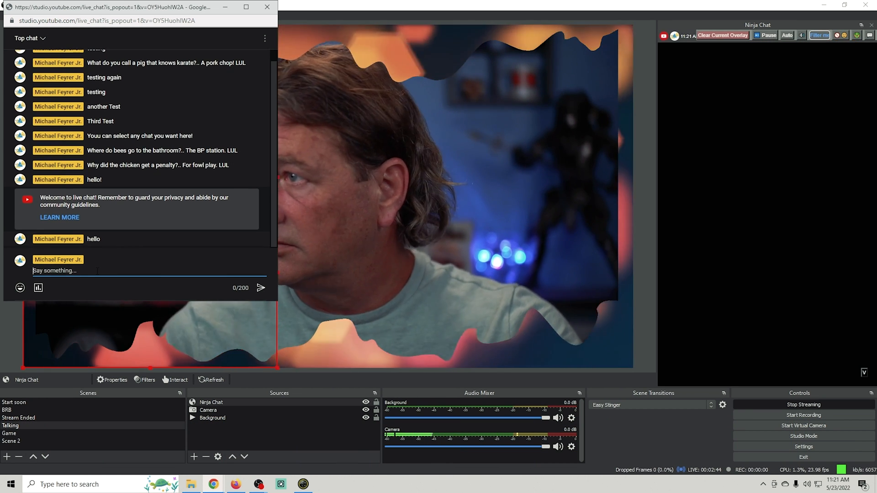
{"action": "left_click", "coordinate": [357, 10]}
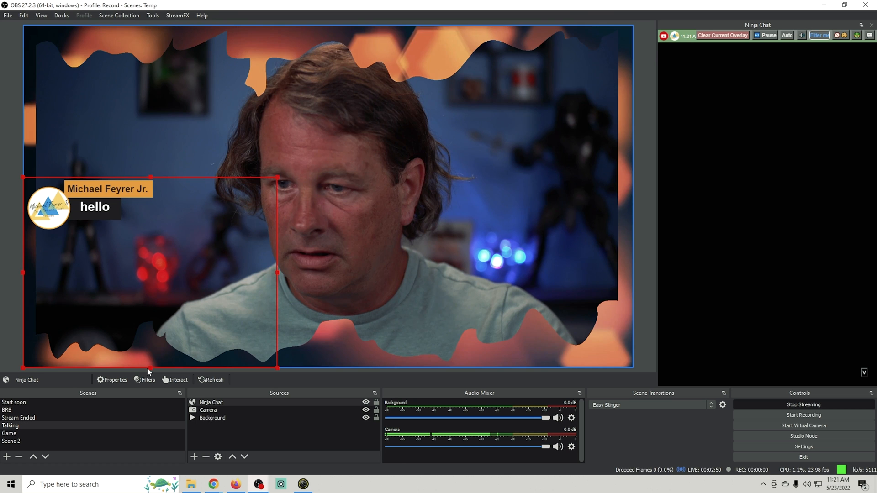
Step: Crop the empty lower part of the Ninja Chat overlay and place it in the lower-left corner of the scene
{"action": "left_click_drag", "start_coordinate": [149, 368], "coordinate": [150, 264]}
{"action": "left_click_drag", "start_coordinate": [180, 218], "coordinate": [184, 321]}
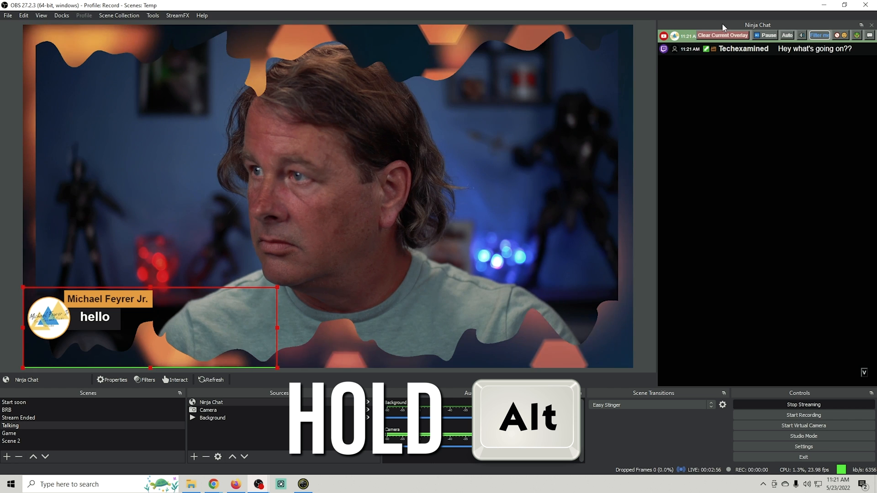
Step: Clear the overlay, feature the Twitch message "Hey what's going on??" from the Ninja Chat dock, and clear the overlay again
{"action": "left_click", "coordinate": [725, 36]}
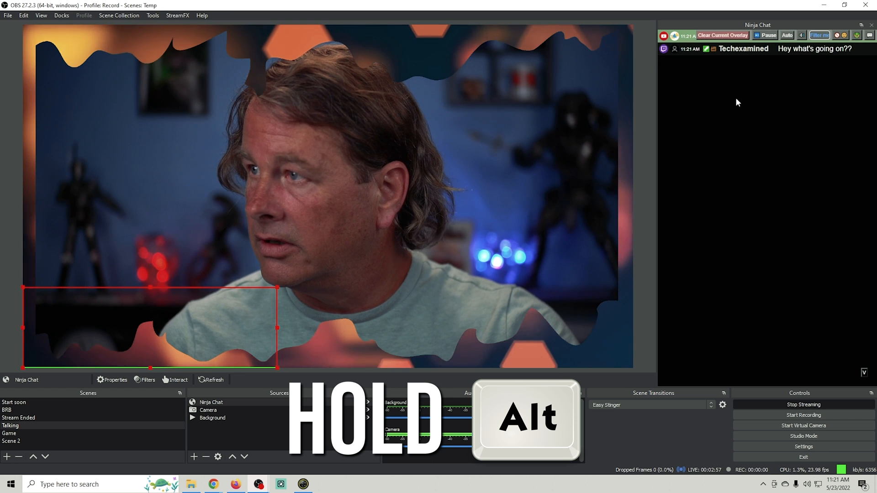
{"action": "left_click", "coordinate": [749, 54]}
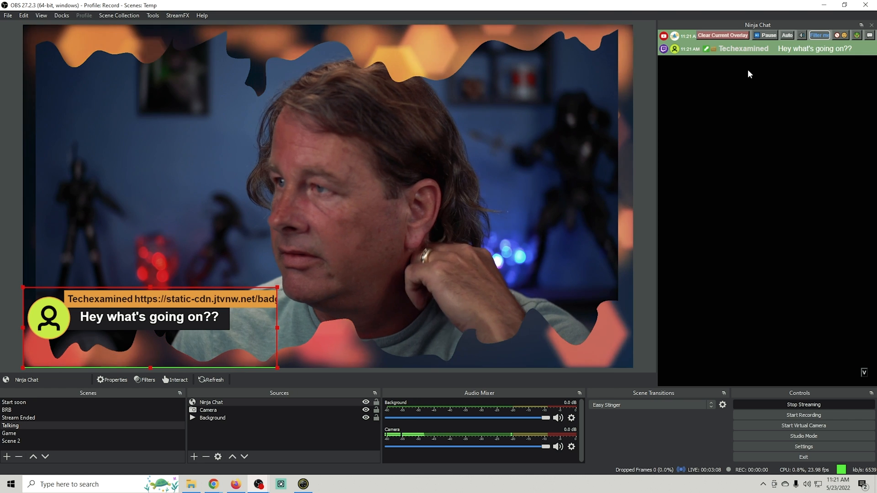
{"action": "left_click", "coordinate": [723, 36]}
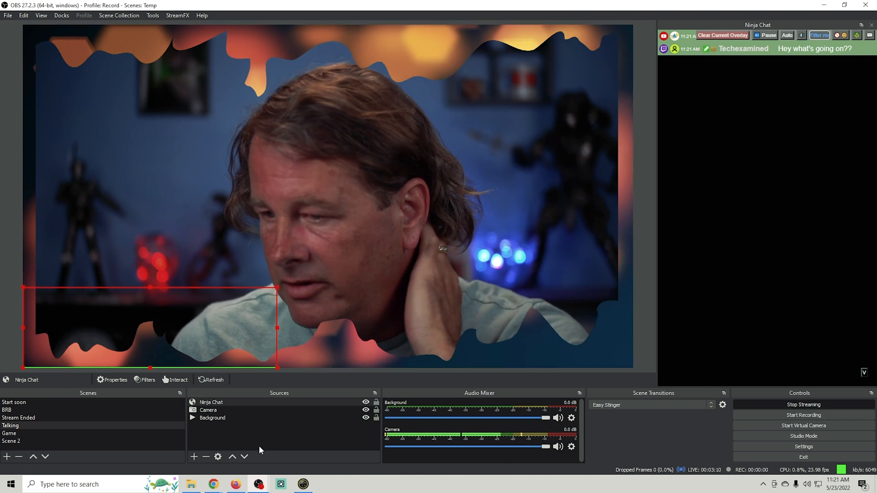
Step: Send "hello" in the Twitch pop-out chat and feature that message from the Ninja Chat dock
{"action": "left_click", "coordinate": [213, 484]}
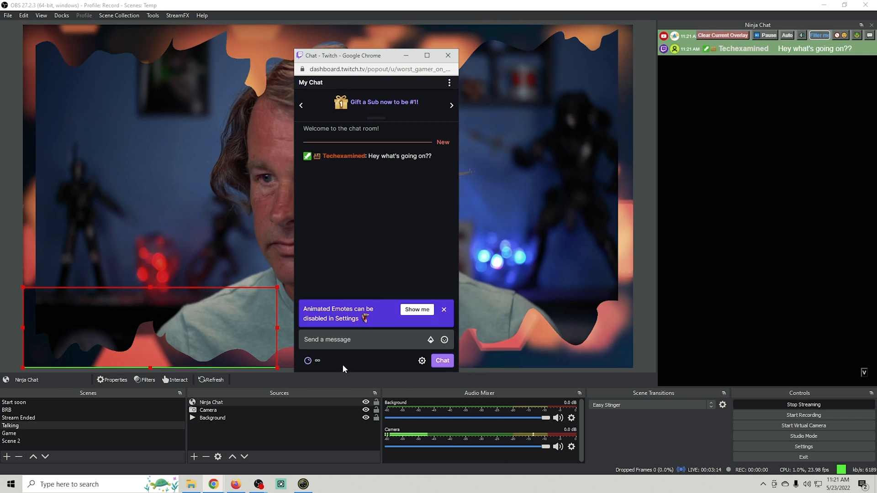
{"action": "type", "text": "hello"}
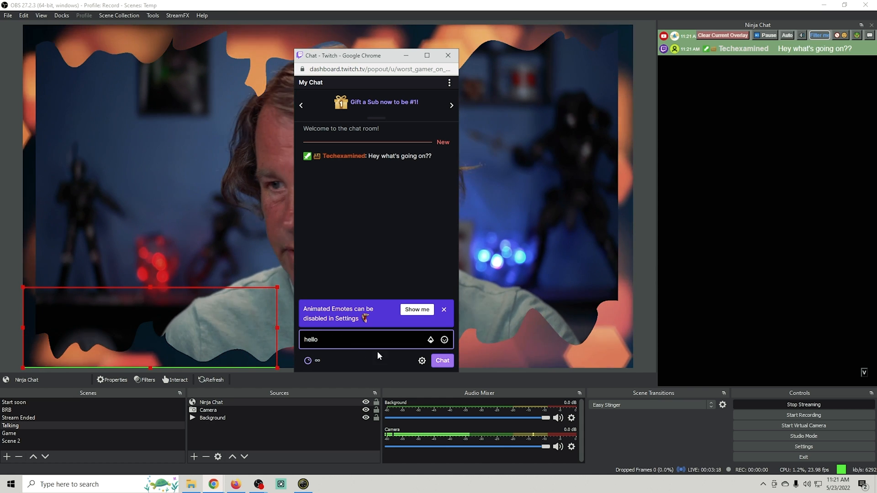
{"action": "left_click", "coordinate": [445, 364]}
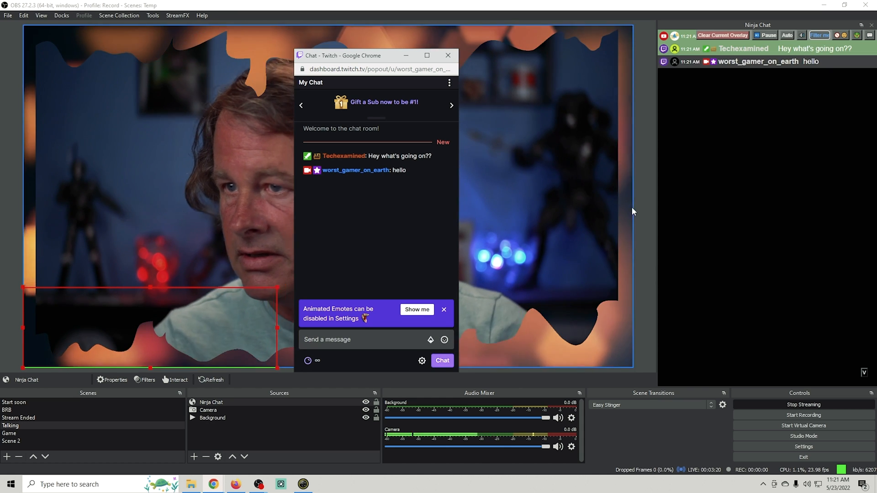
{"action": "left_click", "coordinate": [753, 64]}
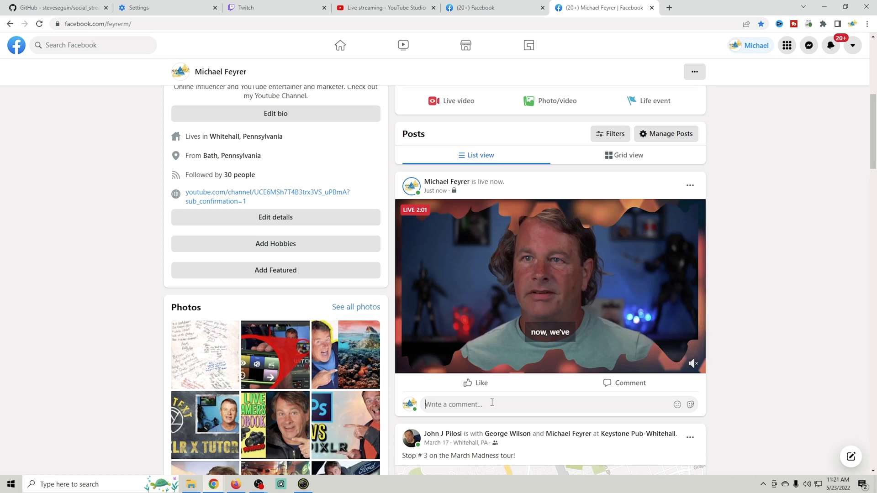
Step: Comment "hello!" on the Facebook live post and feature that comment from the Ninja Chat dock in OBS
{"action": "scroll", "coordinate": [492, 402], "scroll_direction": "down", "scroll_amount": 1}
{"action": "type", "text": "hello"}
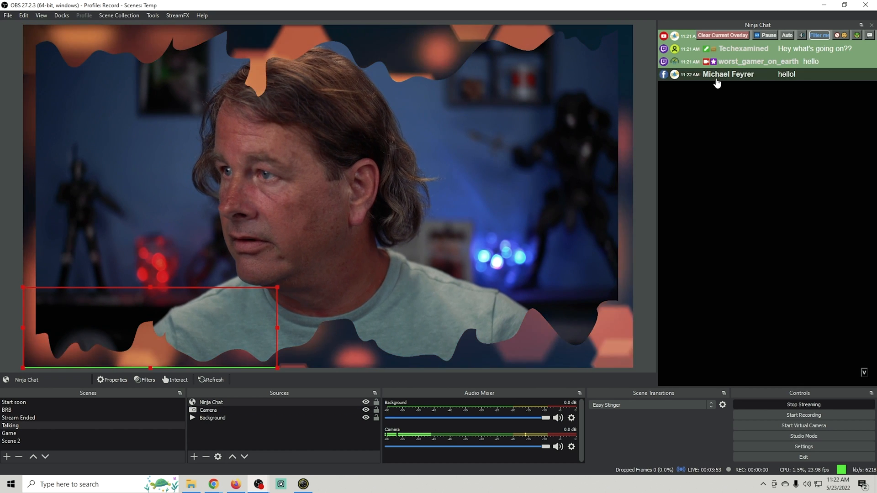
{"action": "left_click", "coordinate": [717, 75]}
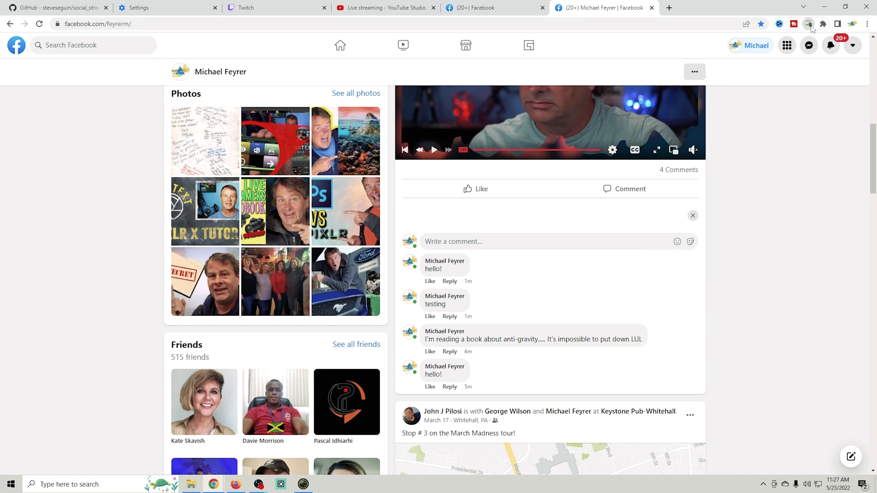
Step: Open the Social Stream extension's dockable streaming chat link in a browser tab
{"action": "left_click", "coordinate": [809, 24]}
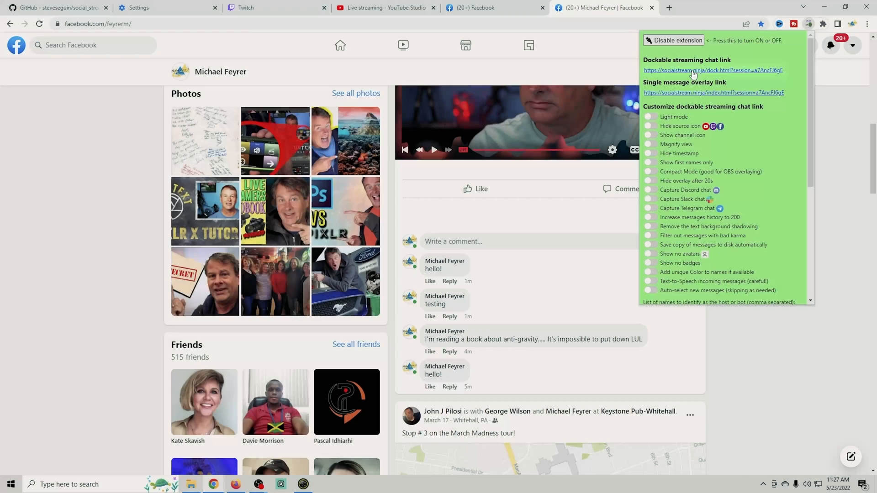
{"action": "left_click", "coordinate": [694, 71]}
Step: Post "another test" in both the YouTube and Twitch pop-out chats
{"action": "mouse_move", "coordinate": [213, 485]}
{"action": "left_click", "coordinate": [290, 448]}
{"action": "type", "text": "another t"}
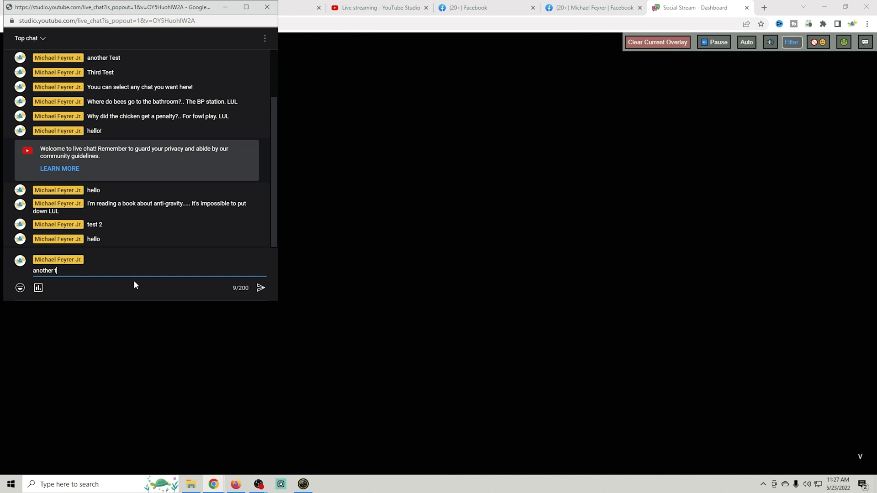
{"action": "type", "text": "est"}
{"action": "key", "text": "Return"}
{"action": "mouse_move", "coordinate": [213, 484]}
{"action": "left_click", "coordinate": [329, 448]}
{"action": "type", "text": "another test"}
{"action": "key", "text": "Return"}
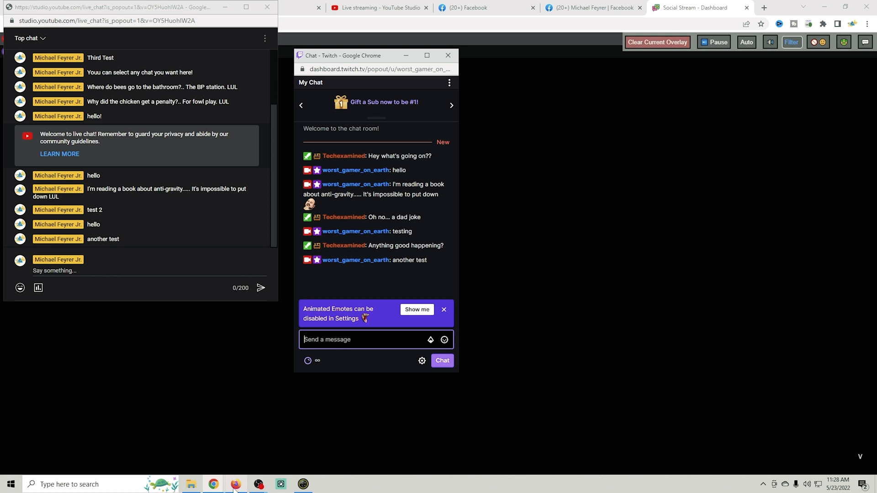
Step: Comment "another test" on the Facebook live post and return to the Social Stream dashboard page
{"action": "left_click", "coordinate": [594, 8]}
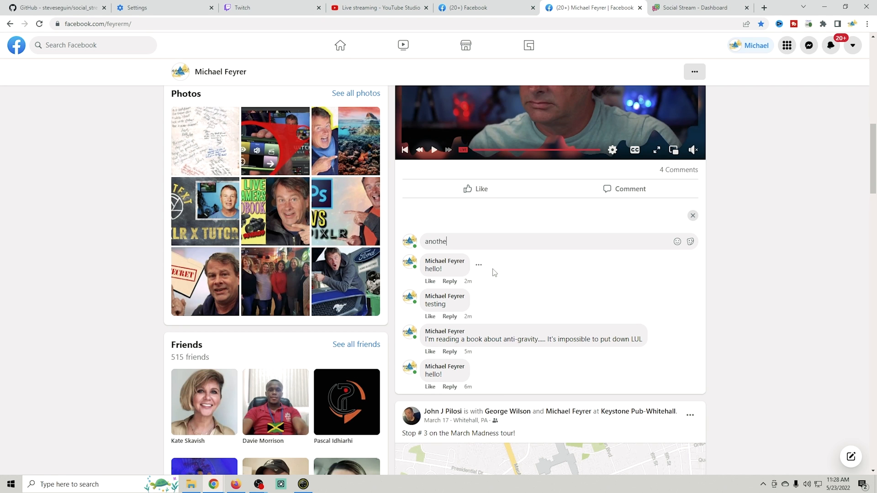
{"action": "key", "text": "Return"}
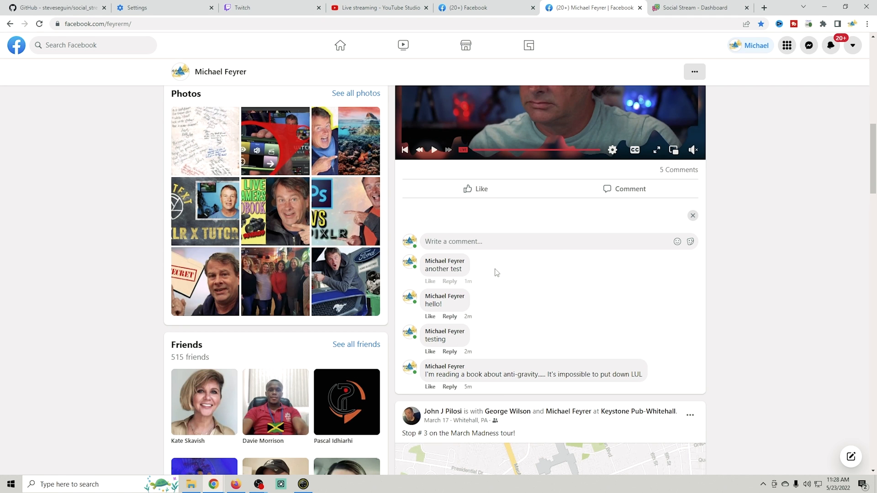
{"action": "left_click", "coordinate": [697, 9]}
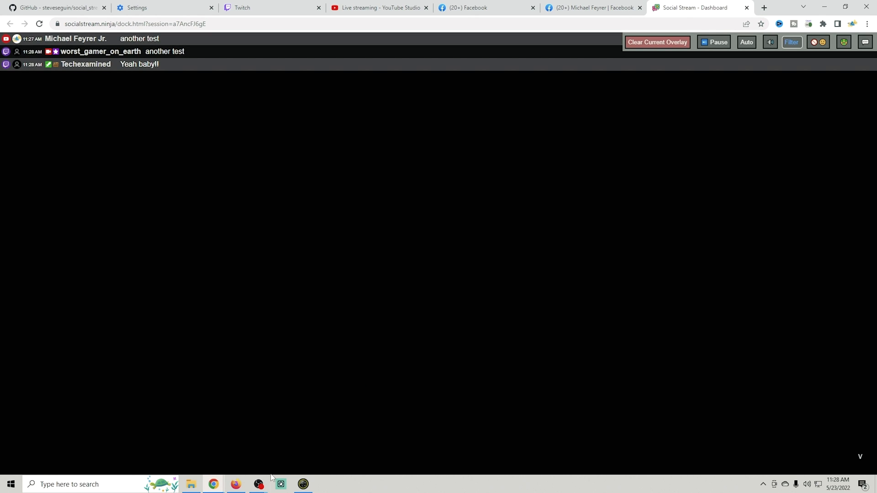
Step: In OBS, add a Window Capture source named "chat" that captures the Chrome window "Social Stream - Dashboard"
{"action": "left_click", "coordinate": [259, 486]}
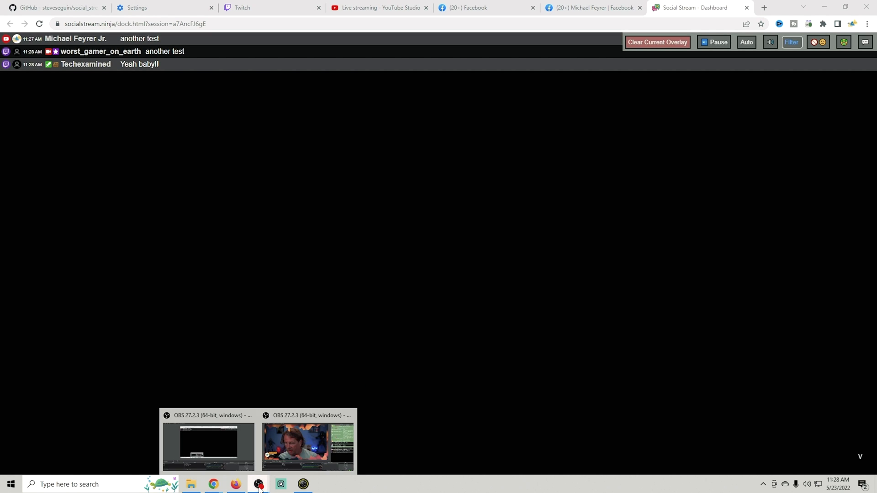
{"action": "left_click", "coordinate": [289, 451]}
{"action": "left_click", "coordinate": [192, 459]}
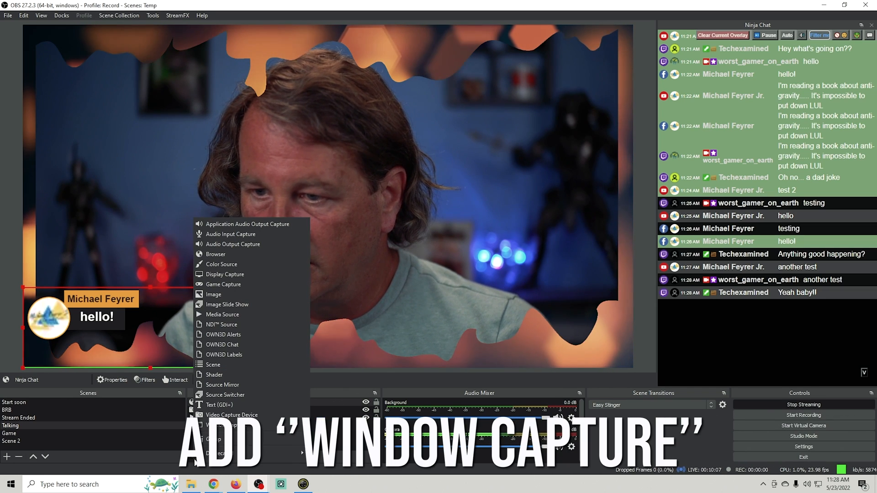
{"action": "left_click", "coordinate": [224, 425]}
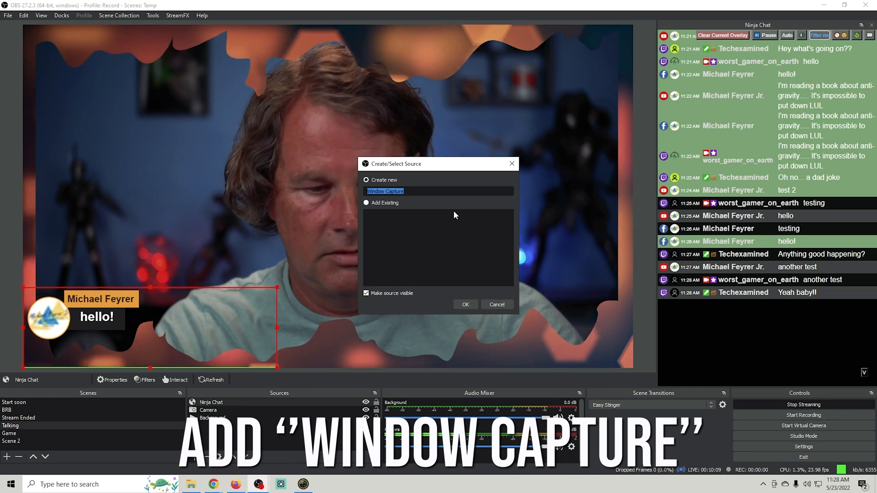
{"action": "type", "text": "chat"}
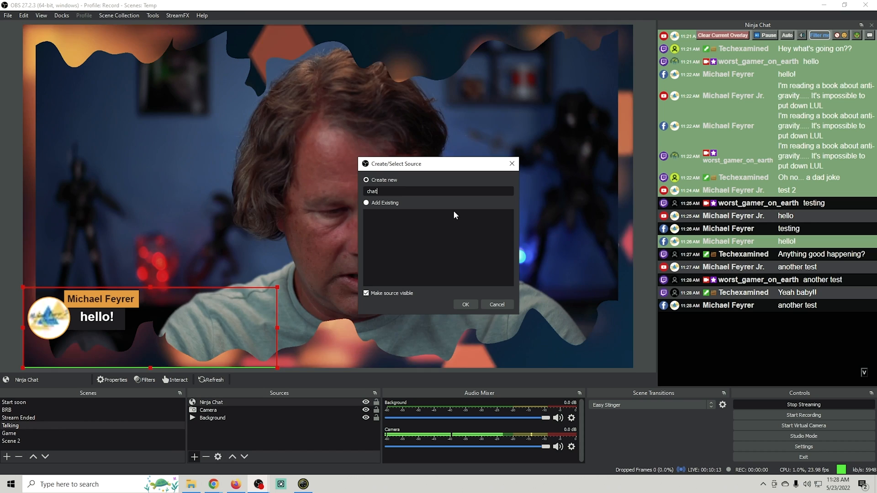
{"action": "left_click", "coordinate": [467, 303]}
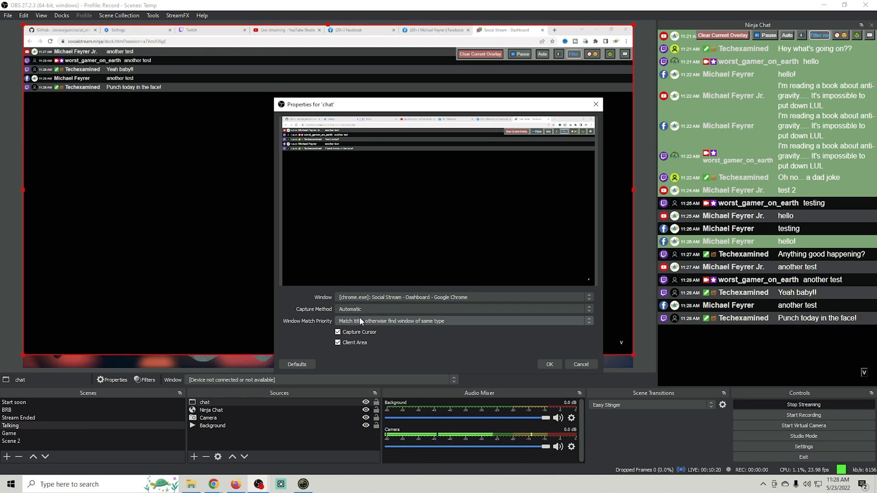
{"action": "left_click", "coordinate": [550, 364]}
Step: Crop the chat capture to its message column without the browser bars, and fit it full height along the scene's right edge
{"action": "left_click_drag", "start_coordinate": [632, 188], "coordinate": [179, 148]}
{"action": "left_click_drag", "start_coordinate": [101, 24], "coordinate": [101, 47]}
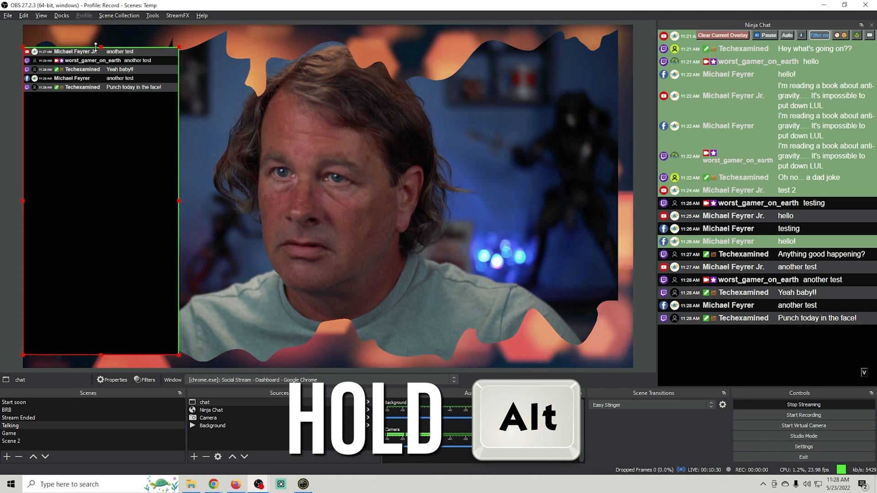
{"action": "left_click_drag", "start_coordinate": [72, 230], "coordinate": [555, 335]}
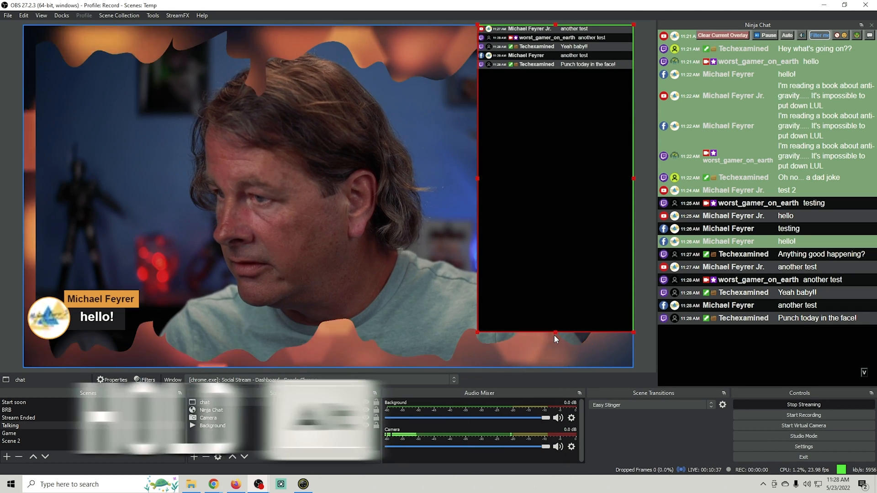
{"action": "left_click_drag", "start_coordinate": [548, 295], "coordinate": [529, 293]}
Step: Set the chat capture's blending mode to Screen
{"action": "right_click", "coordinate": [528, 294]}
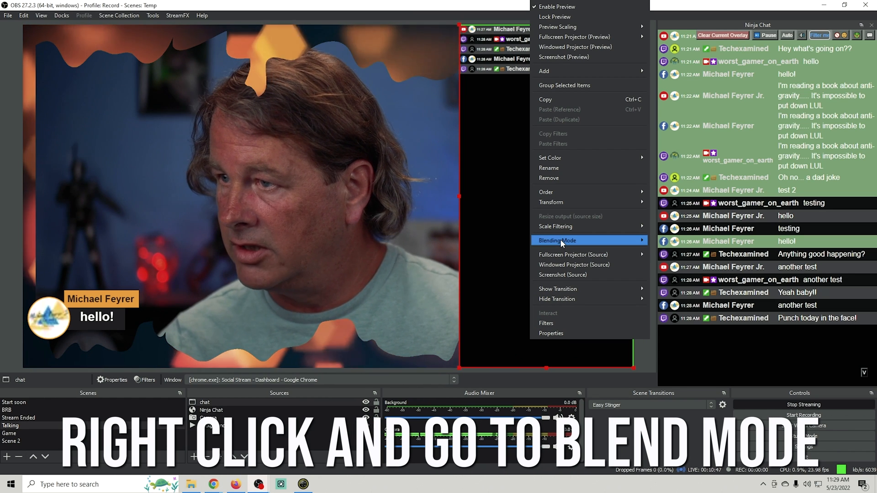
{"action": "mouse_move", "coordinate": [560, 239]}
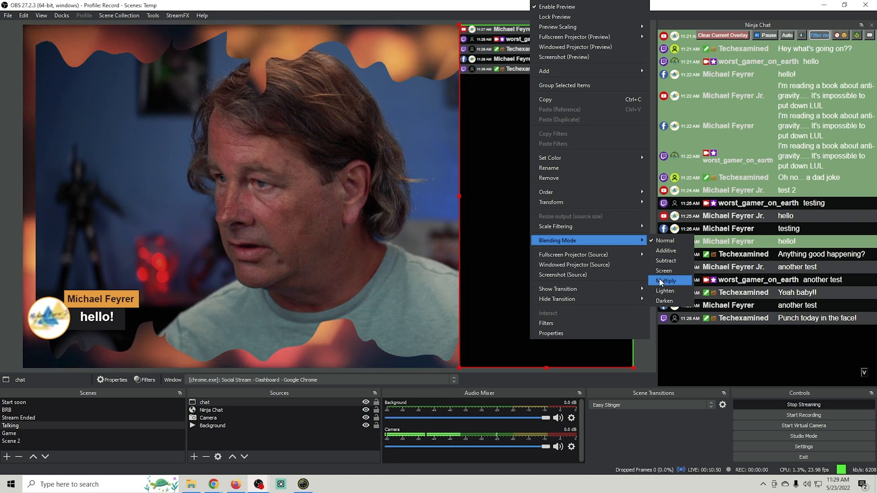
{"action": "left_click", "coordinate": [662, 271]}
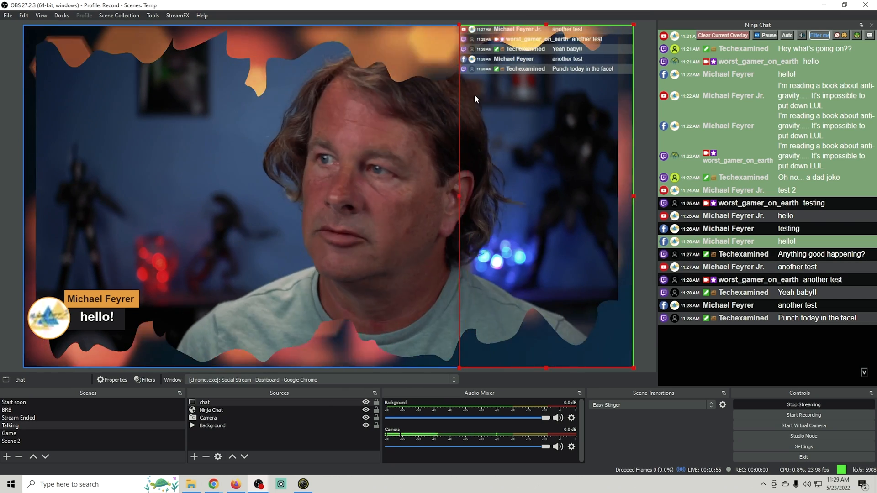
Step: Try different sizes and positions for the chat capture over the camera image
{"action": "left_click_drag", "start_coordinate": [459, 368], "coordinate": [536, 216]}
{"action": "left_click_drag", "start_coordinate": [595, 146], "coordinate": [578, 179]}
{"action": "left_click_drag", "start_coordinate": [520, 250], "coordinate": [463, 325]}
{"action": "left_click_drag", "start_coordinate": [513, 267], "coordinate": [528, 234]}
{"action": "left_click_drag", "start_coordinate": [479, 330], "coordinate": [461, 352]}
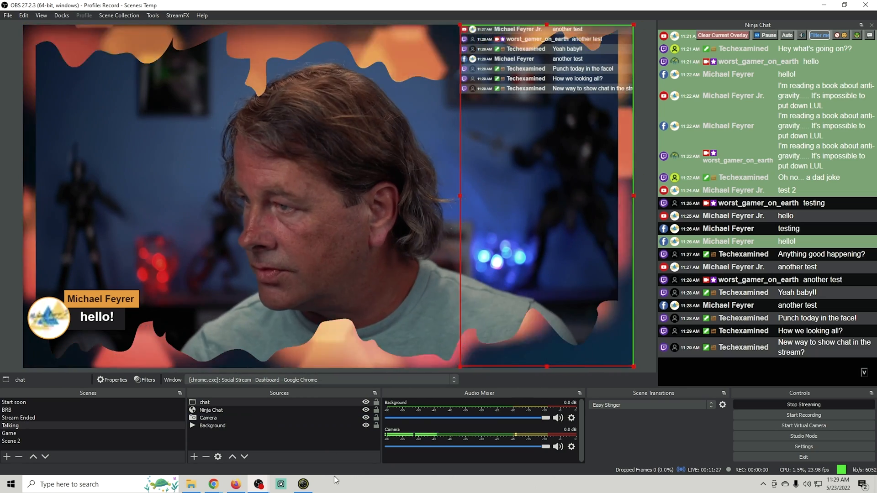
Step: Widen the chat capture's crop to include the full message text, and align it with the scene's upper-right corner
{"action": "left_click_drag", "start_coordinate": [629, 245], "coordinate": [578, 244]}
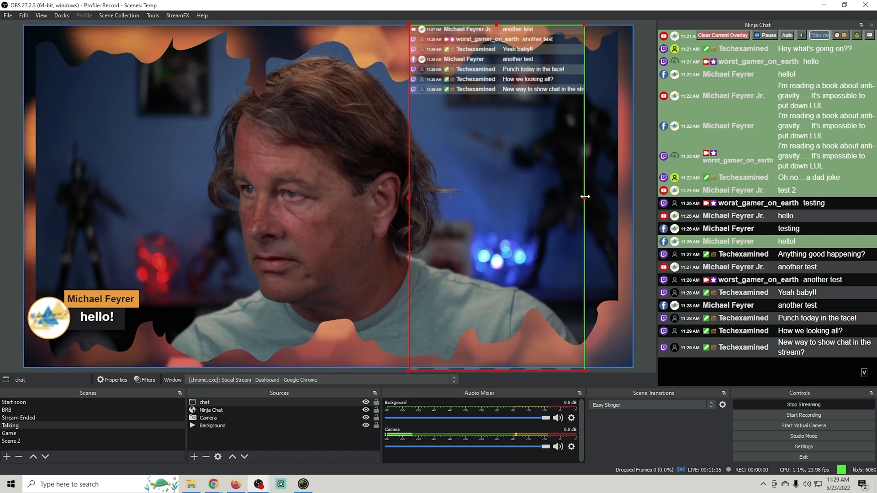
{"action": "left_click_drag", "start_coordinate": [584, 195], "coordinate": [575, 196]}
{"action": "left_click_drag", "start_coordinate": [527, 136], "coordinate": [534, 136]}
{"action": "left_click", "coordinate": [64, 184]}
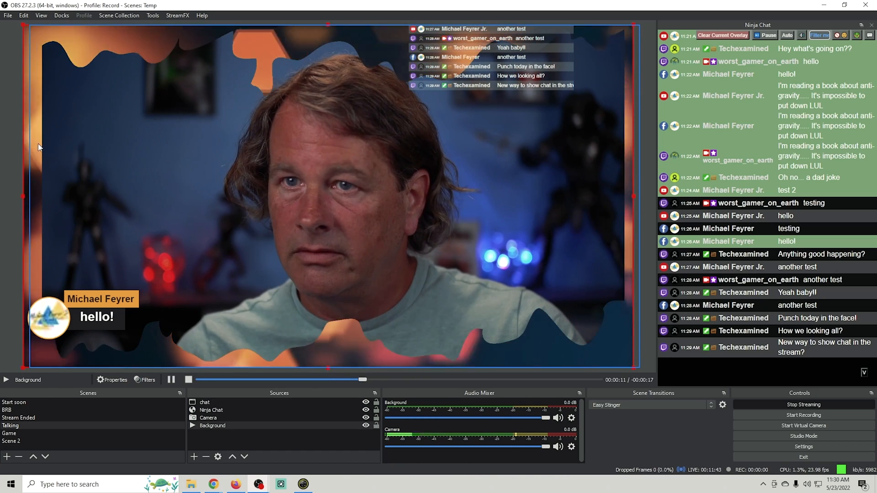
{"action": "left_click", "coordinate": [532, 87]}
{"action": "left_click_drag", "start_coordinate": [574, 188], "coordinate": [597, 188]}
{"action": "left_click_drag", "start_coordinate": [506, 178], "coordinate": [542, 178]}
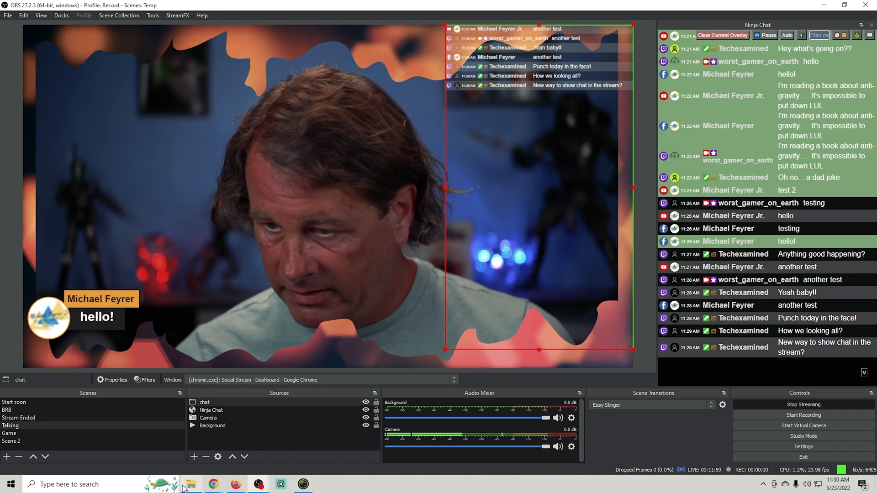
Step: Switch to Chrome, detach the Social Stream dashboard into its own window, and resize and reposition that window
{"action": "mouse_move", "coordinate": [213, 484]}
{"action": "left_click", "coordinate": [138, 440]}
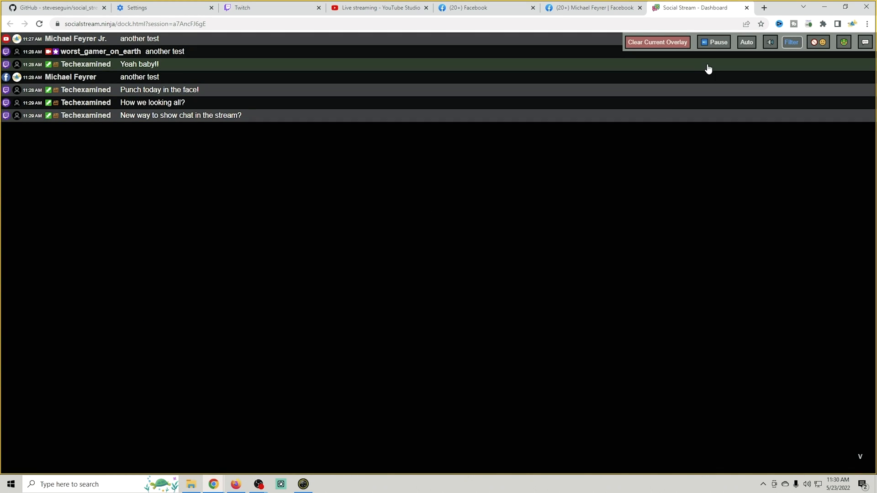
{"action": "left_click_drag", "start_coordinate": [715, 9], "coordinate": [625, 92]}
{"action": "left_click_drag", "start_coordinate": [786, 240], "coordinate": [451, 219]}
{"action": "left_click_drag", "start_coordinate": [338, 95], "coordinate": [753, 79]}
Step: Switch back to OBS and reset the transform of the chat capture
{"action": "left_click", "coordinate": [259, 484]}
{"action": "left_click", "coordinate": [284, 454]}
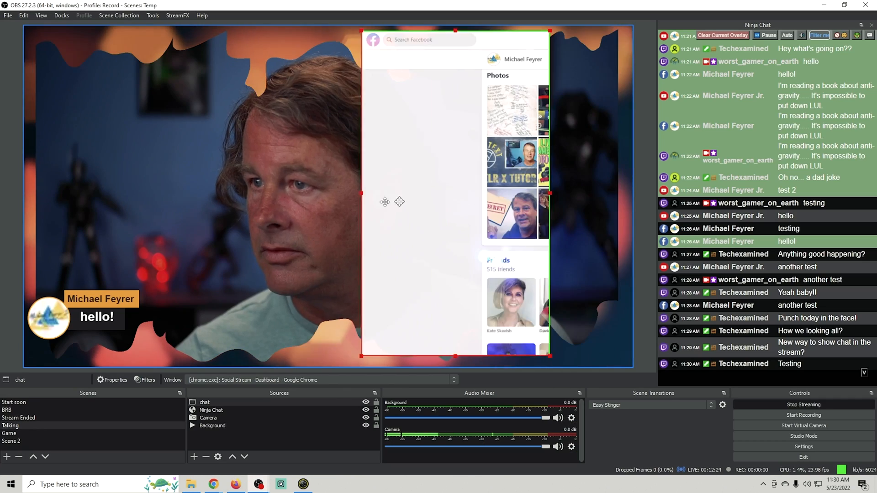
{"action": "right_click", "coordinate": [310, 201]}
{"action": "mouse_move", "coordinate": [324, 202]}
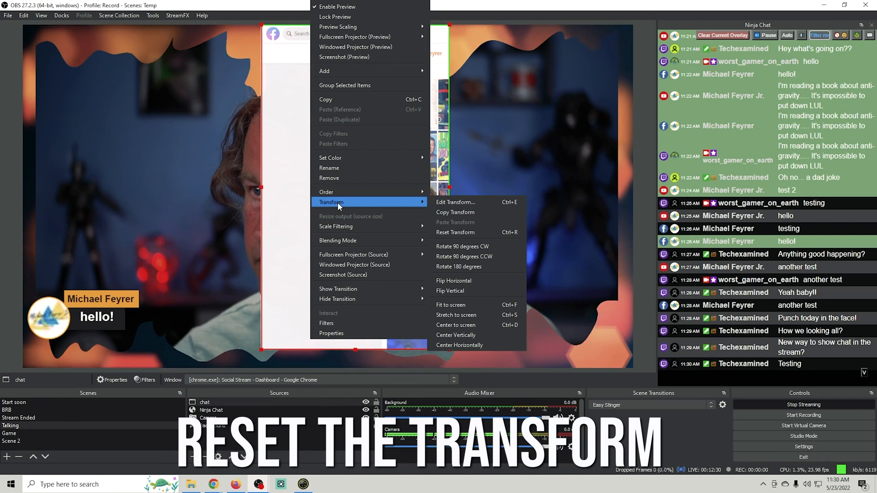
{"action": "left_click", "coordinate": [455, 232]}
Step: Set the chat source to capture the Chrome window "Social Stream - Dashboard"
{"action": "right_click", "coordinate": [237, 400]}
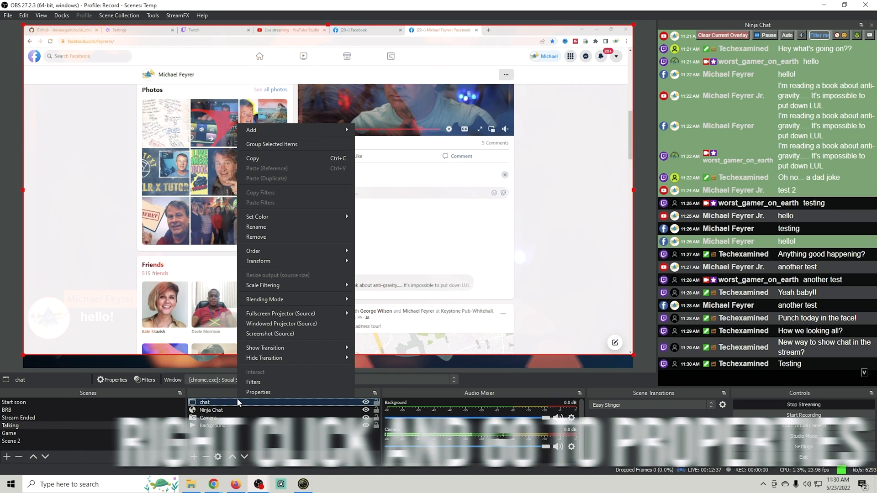
{"action": "left_click", "coordinate": [259, 392]}
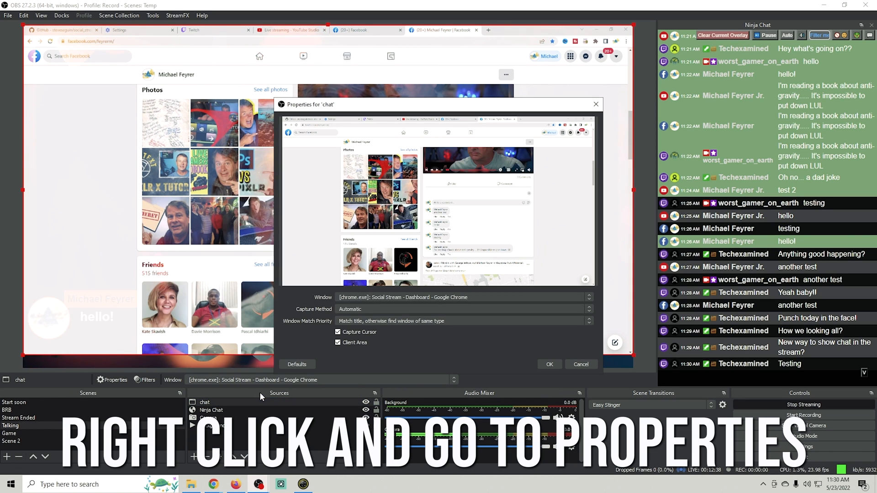
{"action": "left_click", "coordinate": [417, 297]}
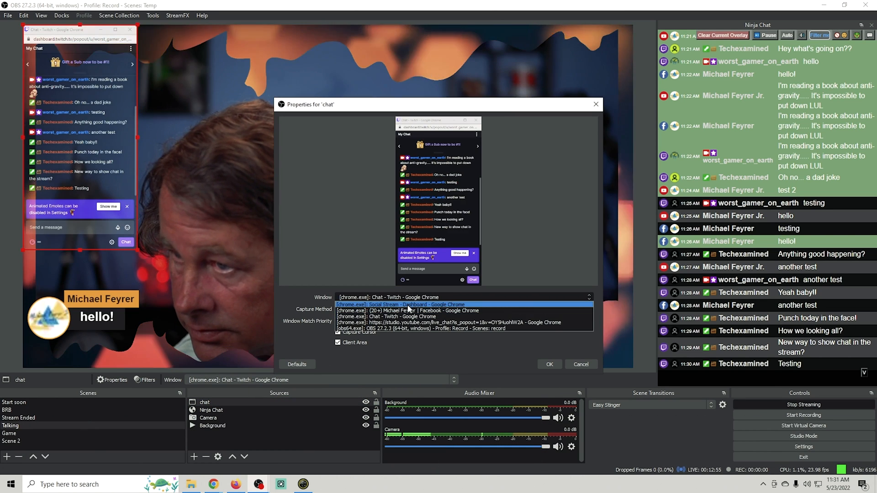
{"action": "left_click", "coordinate": [411, 304]}
{"action": "left_click", "coordinate": [549, 364]}
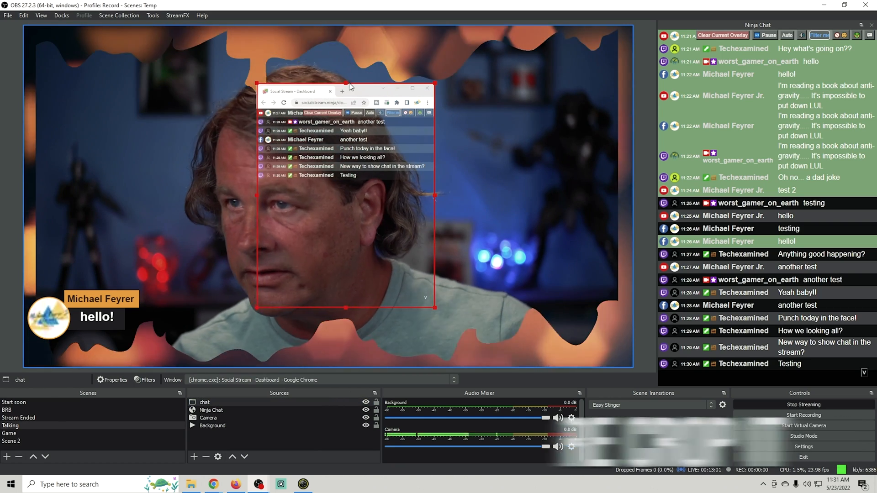
Step: Crop the browser bars off the chat capture and align it with the scene's upper-right corner
{"action": "left_click_drag", "start_coordinate": [343, 82], "coordinate": [342, 115]}
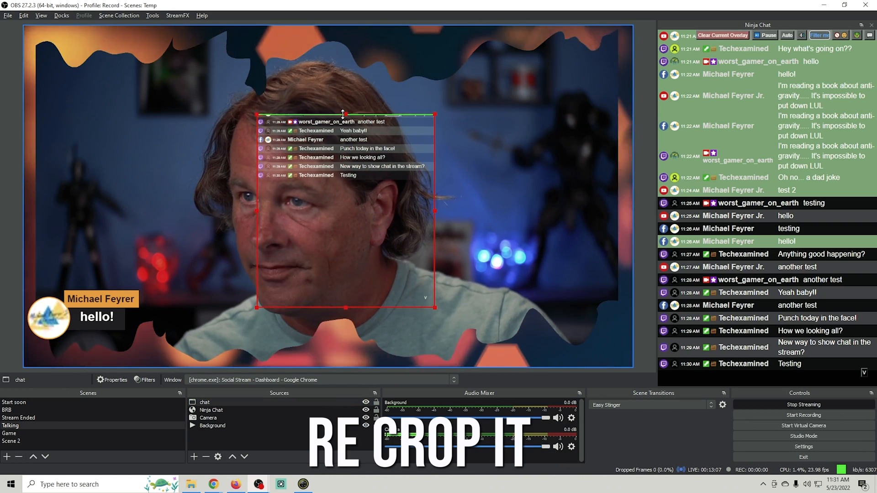
{"action": "left_click_drag", "start_coordinate": [328, 232], "coordinate": [523, 147]}
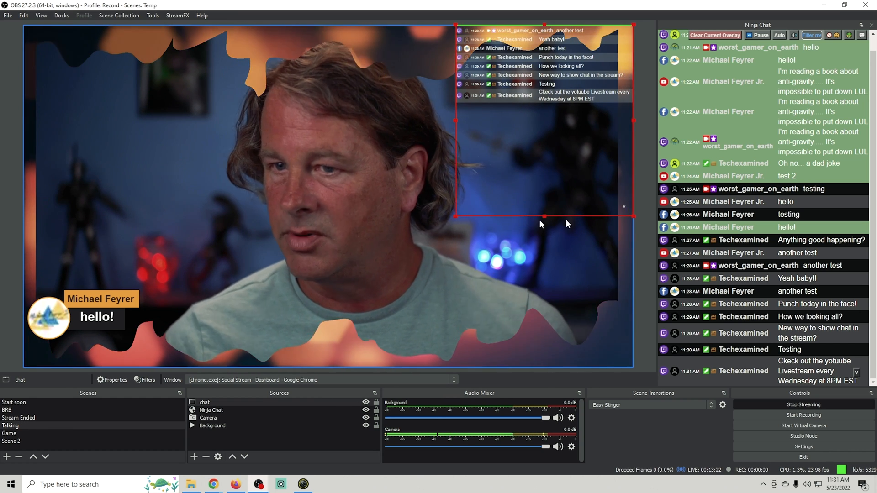
Step: Clear the current featured message from the overlay and feature the newest message in Ninja Chat
{"action": "left_click", "coordinate": [718, 37]}
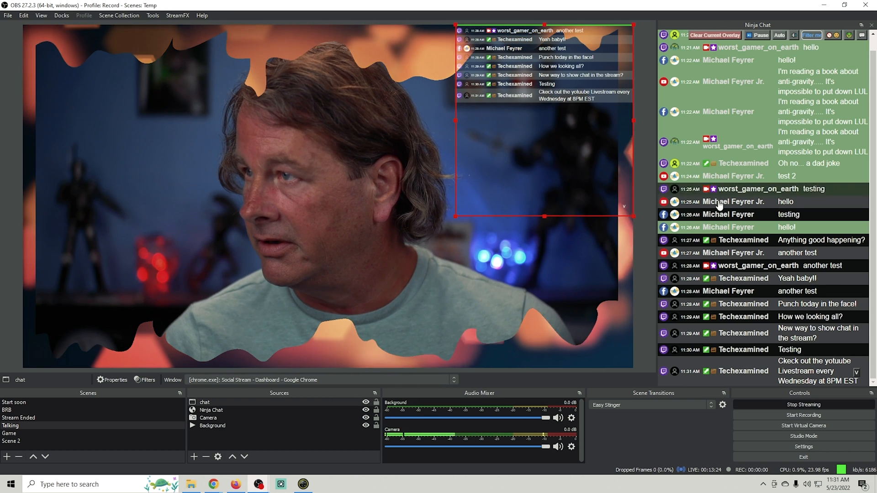
{"action": "left_click", "coordinate": [716, 364]}
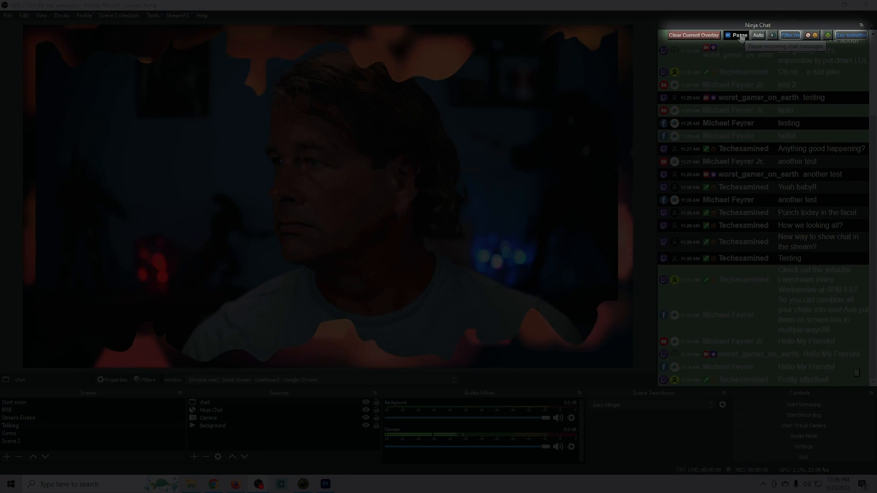
Step: Send the message "Hello My Friends!" to all connected chats from Ninja Chat
{"action": "left_click", "coordinate": [789, 37]}
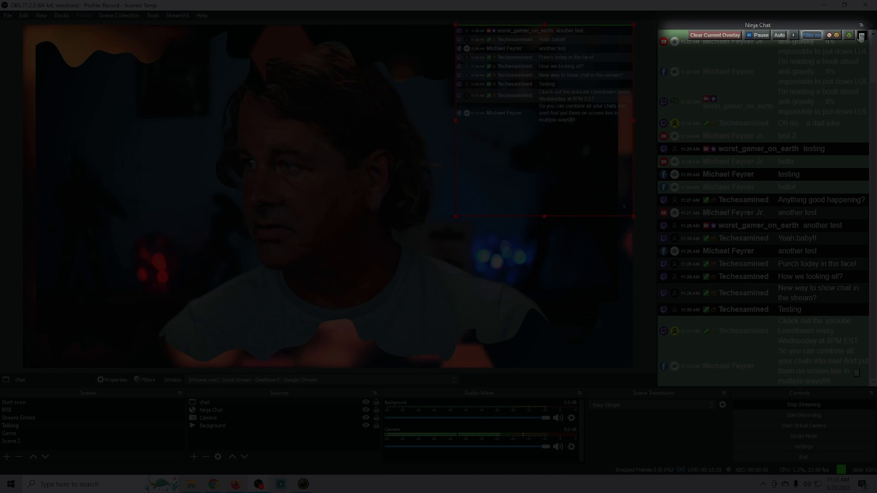
{"action": "type", "text": "ello"}
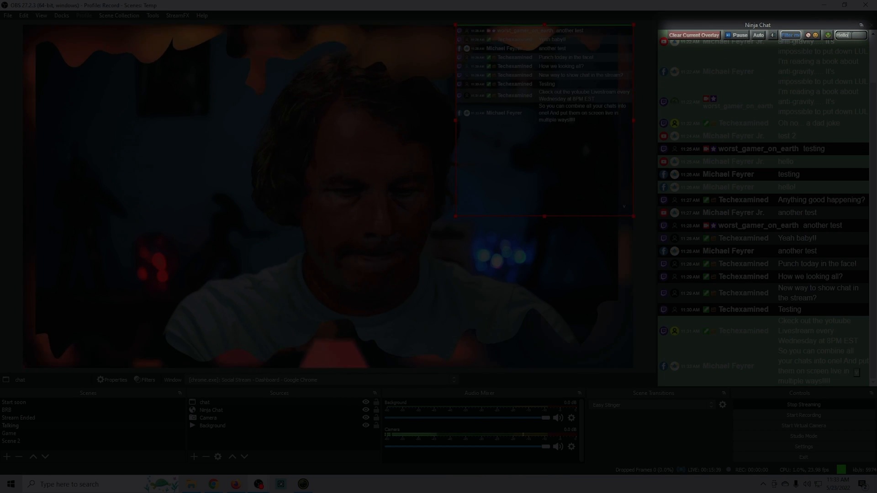
{"action": "type", "text": " My Friends!"}
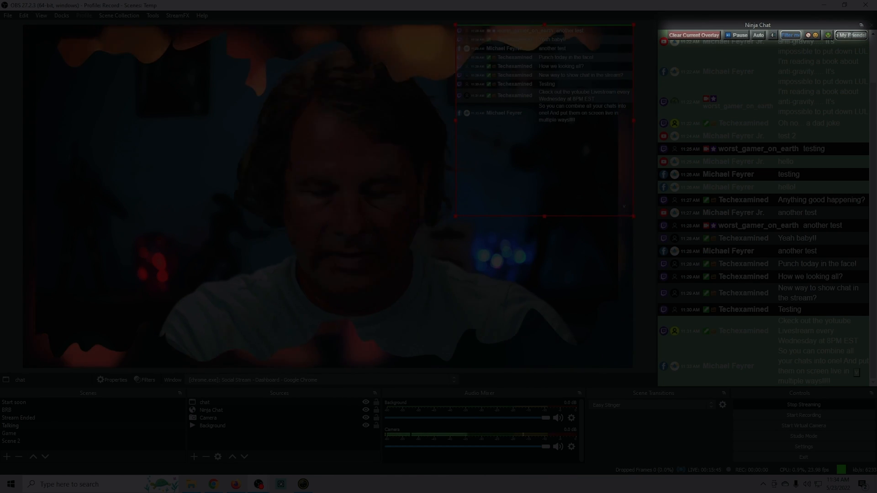
{"action": "key", "text": "Return"}
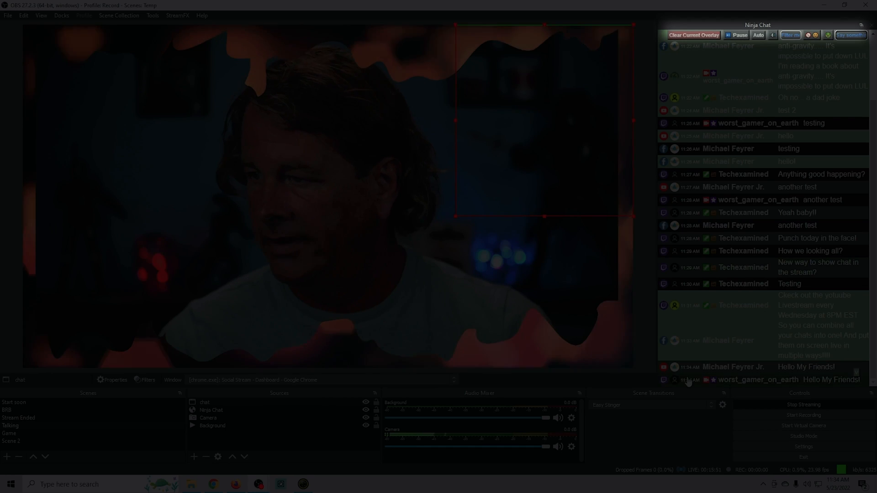
Step: Switch to Chrome and enter "Streamerbot, chatbot," as the host or bot names in the Social Stream extension's dockable chat options
{"action": "left_click", "coordinate": [213, 484]}
{"action": "left_click", "coordinate": [184, 442]}
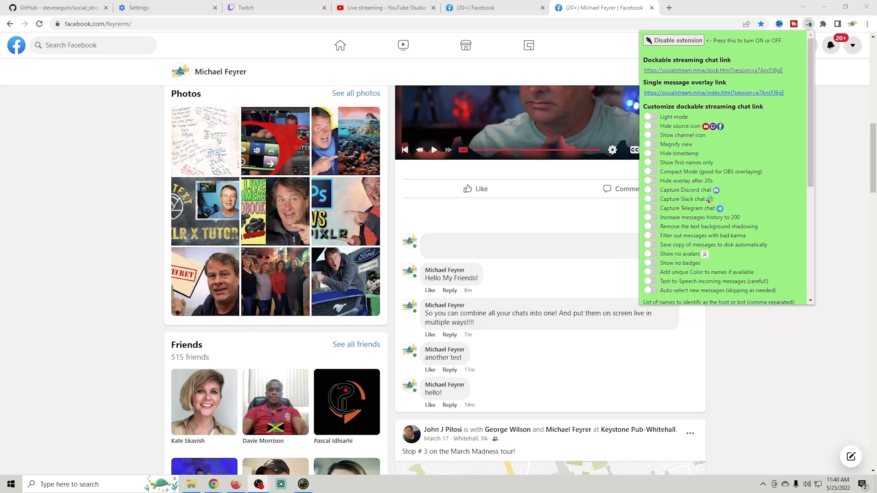
{"action": "scroll", "coordinate": [665, 153], "scroll_direction": "down", "scroll_amount": 1}
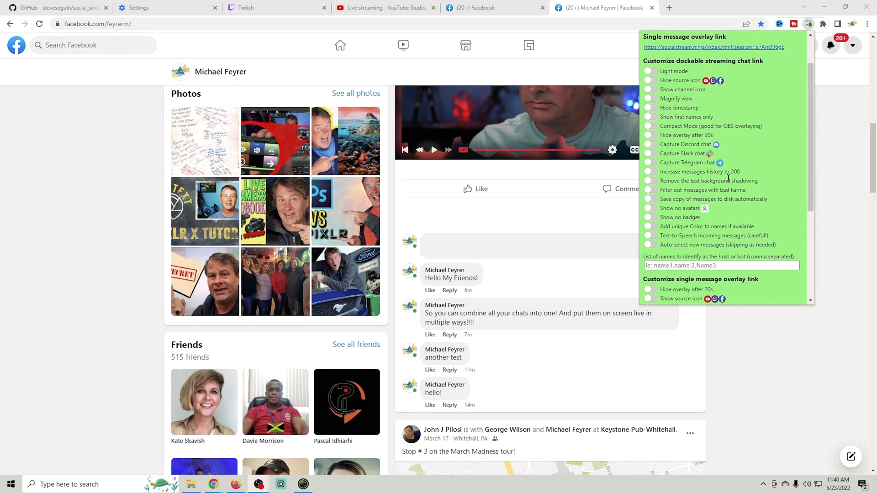
{"action": "scroll", "coordinate": [729, 179], "scroll_direction": "down", "scroll_amount": 1}
{"action": "scroll", "coordinate": [667, 201], "scroll_direction": "down", "scroll_amount": 2}
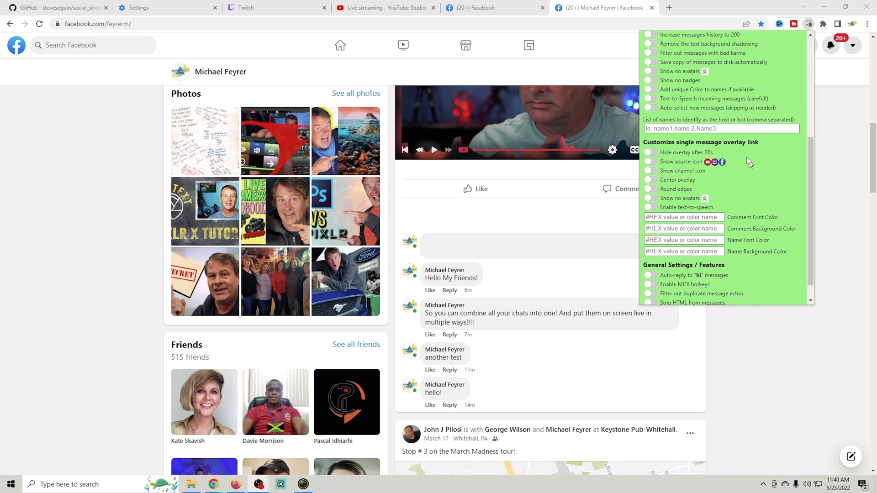
{"action": "left_click", "coordinate": [710, 133]}
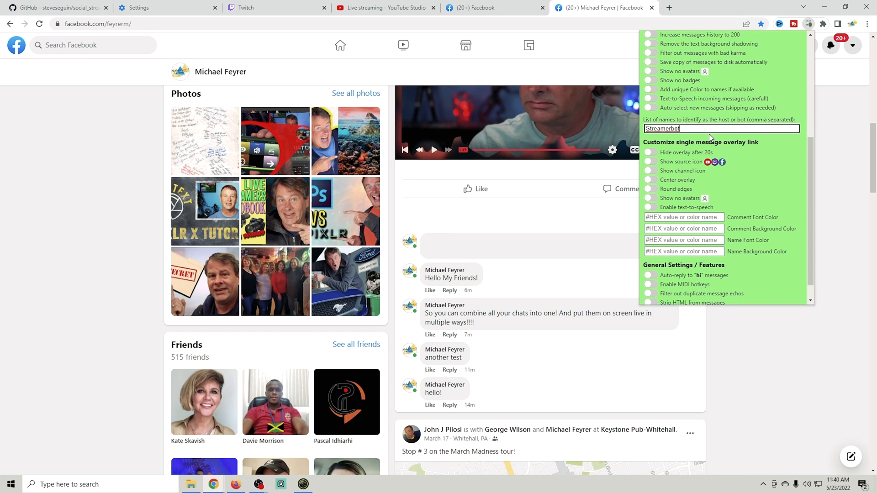
{"action": "key", "text": "BackSpace"}
{"action": "key", "text": "BackSpace"}
{"action": "key", "text": "BackSpace"}
{"action": "key", "text": "BackSpace"}
{"action": "key", "text": "BackSpace"}
{"action": "key", "text": "BackSpace"}
{"action": "key", "text": "BackSpace"}
{"action": "key", "text": "BackSpace"}
{"action": "key", "text": "BackSpace"}
{"action": "key", "text": "BackSpace"}
{"action": "key", "text": "BackSpace"}
{"action": "type", "text": "Ctreamerbot,"}
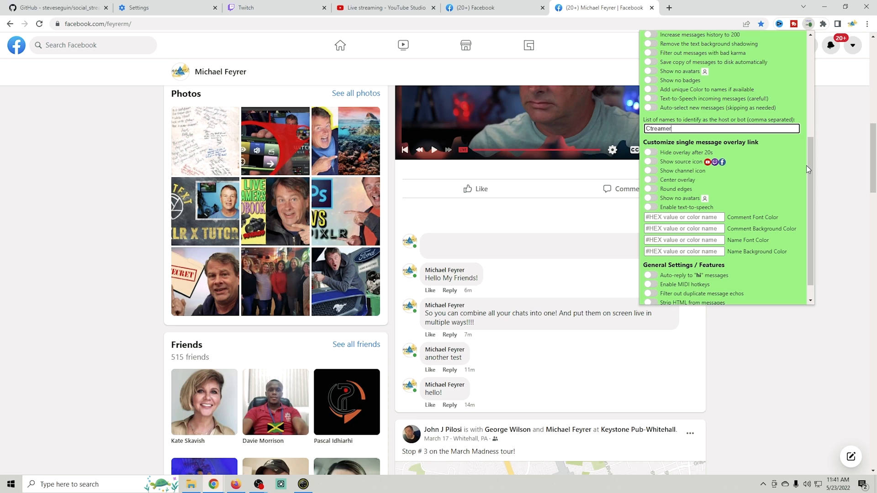
{"action": "key", "text": "BackSpace"}
{"action": "key", "text": "BackSpace"}
{"action": "key", "text": "BackSpace"}
{"action": "key", "text": "BackSpace"}
{"action": "key", "text": "BackSpace"}
{"action": "key", "text": "BackSpace"}
{"action": "key", "text": "BackSpace"}
{"action": "key", "text": "BackSpace"}
{"action": "key", "text": "BackSpace"}
{"action": "key", "text": "BackSpace"}
{"action": "key", "text": "BackSpace"}
{"action": "key", "text": "BackSpace"}
{"action": "key", "text": "BackSpace"}
{"action": "type", "text": "Streamerbot, chatbot,"}
Step: Review the extension's single message overlay options and general settings, and return to the generated chat links
{"action": "scroll", "coordinate": [736, 189], "scroll_direction": "down", "scroll_amount": 1}
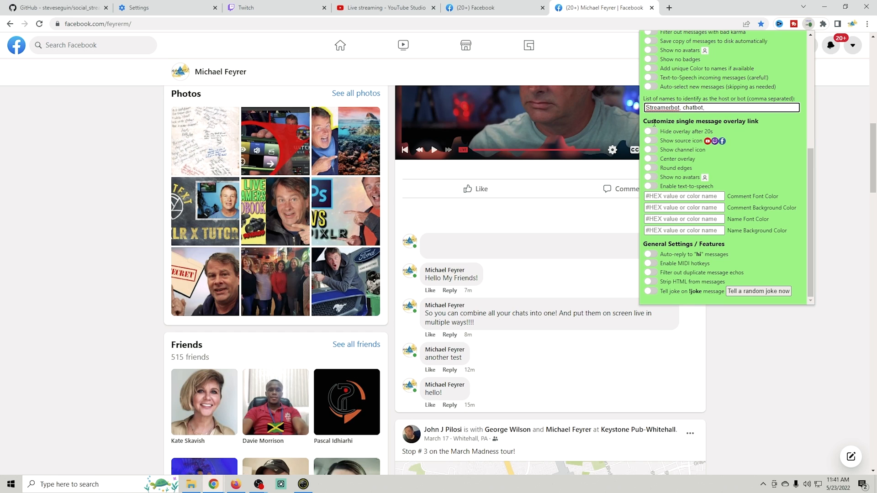
{"action": "left_click_drag", "start_coordinate": [647, 122], "coordinate": [740, 122]}
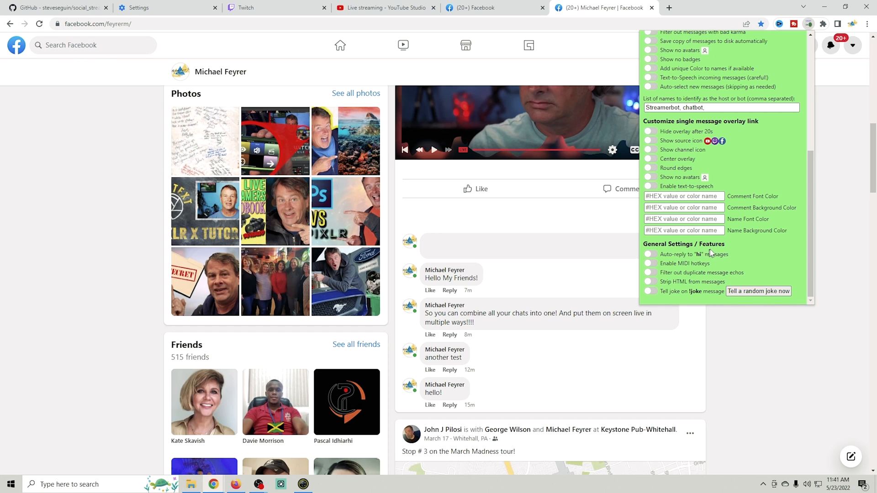
{"action": "scroll", "coordinate": [711, 253], "scroll_direction": "up", "scroll_amount": 5}
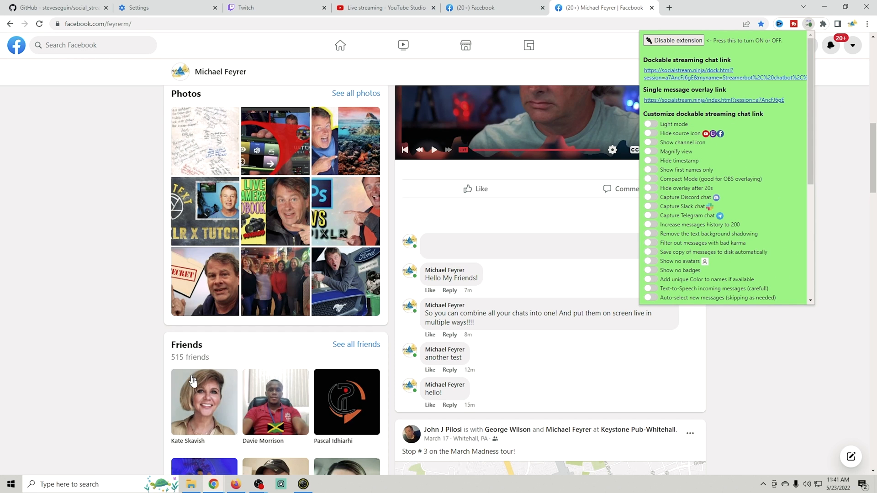